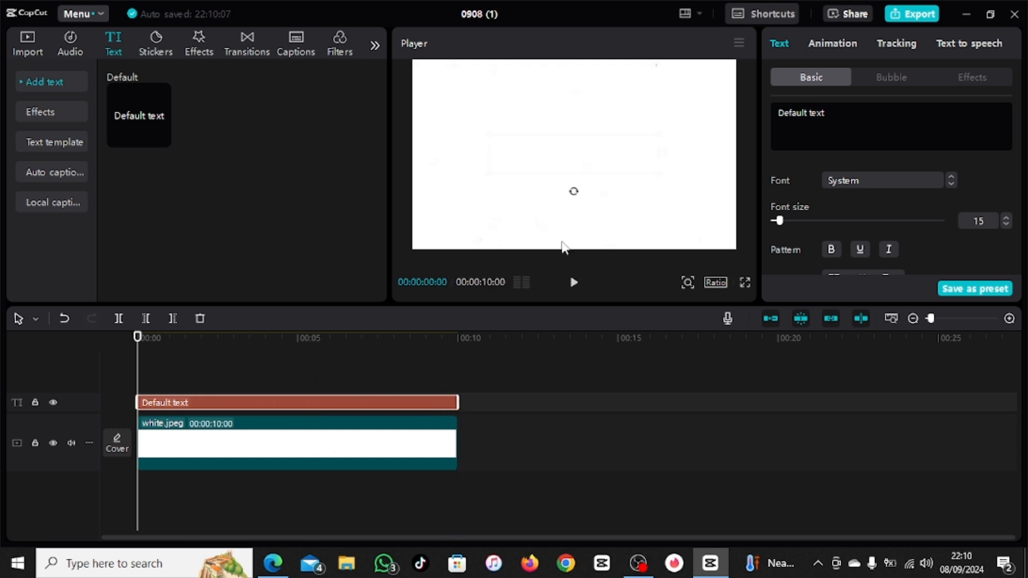
Step: Replace the default text with "DO YOU" and set its color to black
{"action": "type", "text": "DO YOU"}
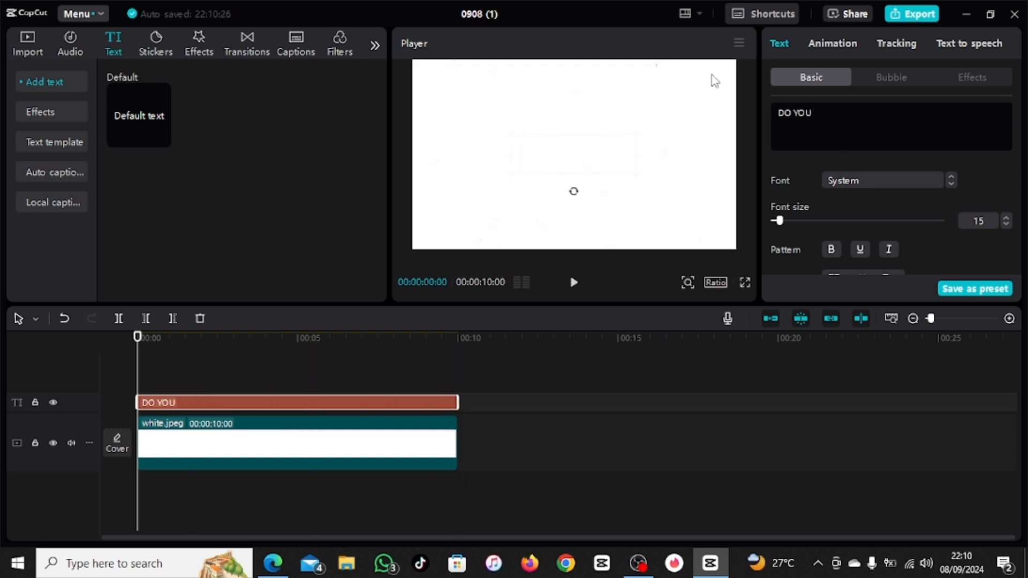
{"action": "scroll", "coordinate": [851, 236], "scroll_direction": "down", "scroll_amount": 2}
{"action": "left_click", "coordinate": [848, 235]}
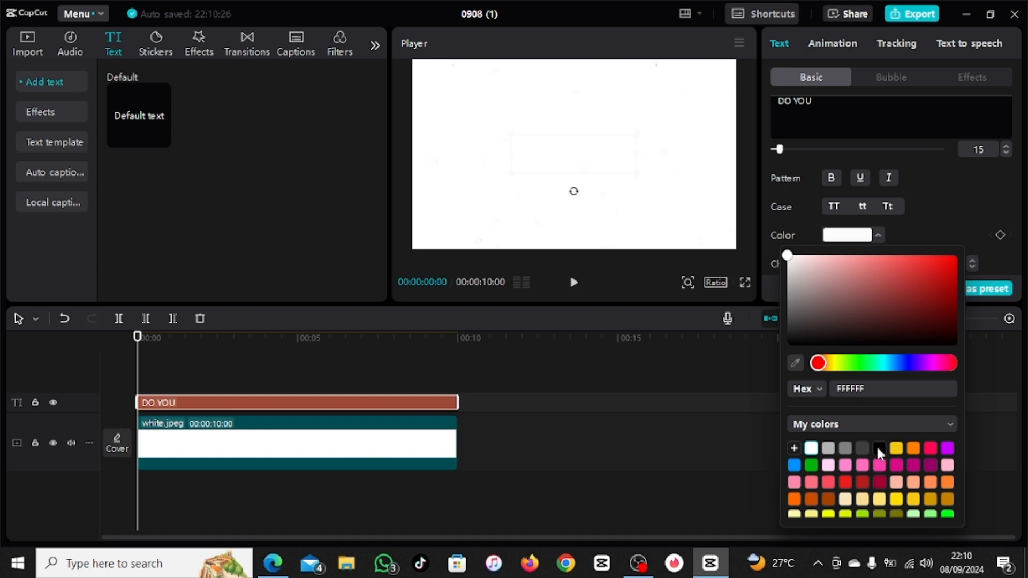
{"action": "left_click", "coordinate": [878, 451]}
{"action": "scroll", "coordinate": [946, 200], "scroll_direction": "up", "scroll_amount": 3}
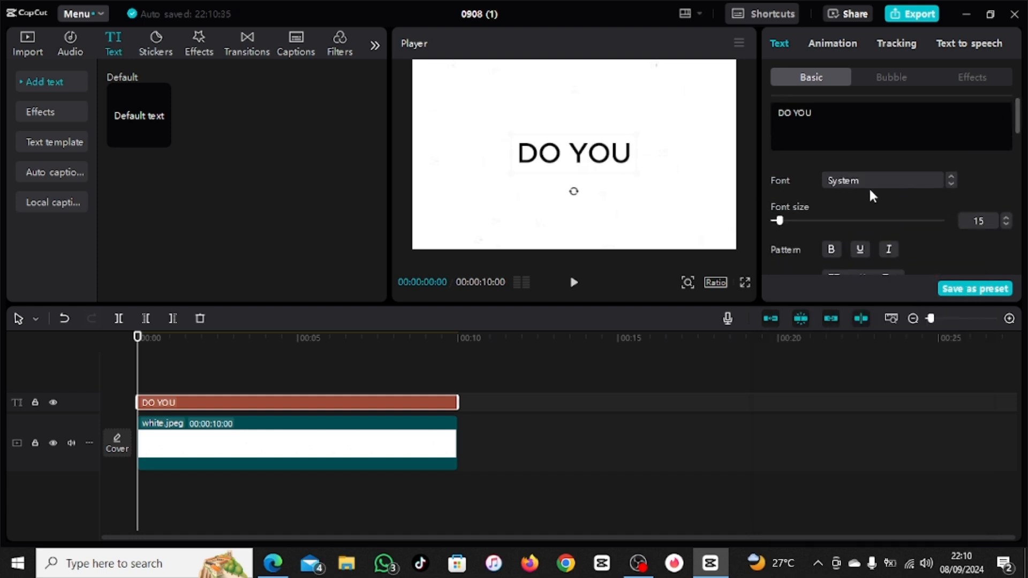
Step: Set the "DO YOU" text's font to Rubik and make it bold
{"action": "left_click", "coordinate": [880, 177]}
{"action": "left_click", "coordinate": [877, 176]}
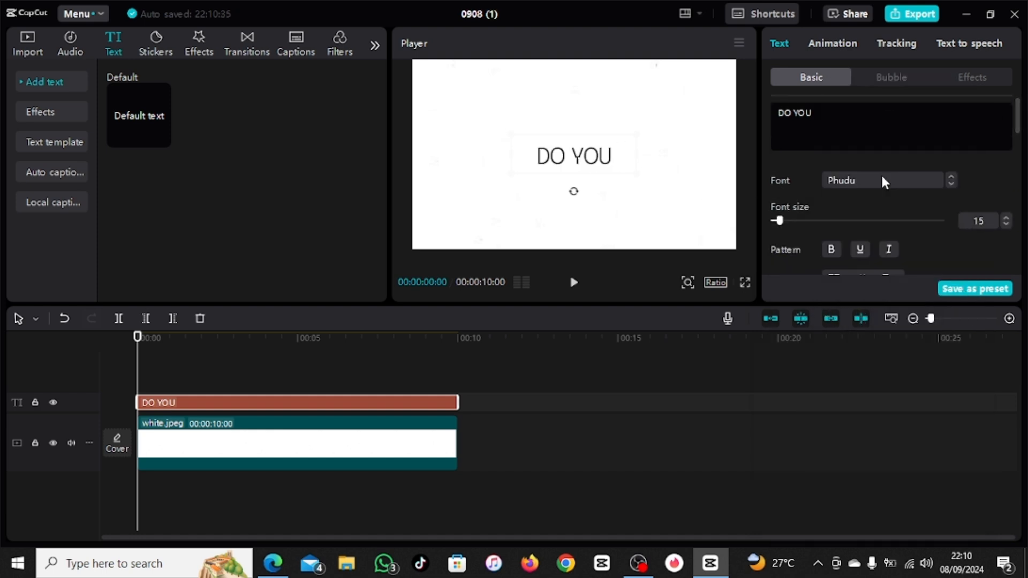
{"action": "left_click", "coordinate": [880, 174]}
{"action": "scroll", "coordinate": [878, 150], "scroll_direction": "up", "scroll_amount": 3}
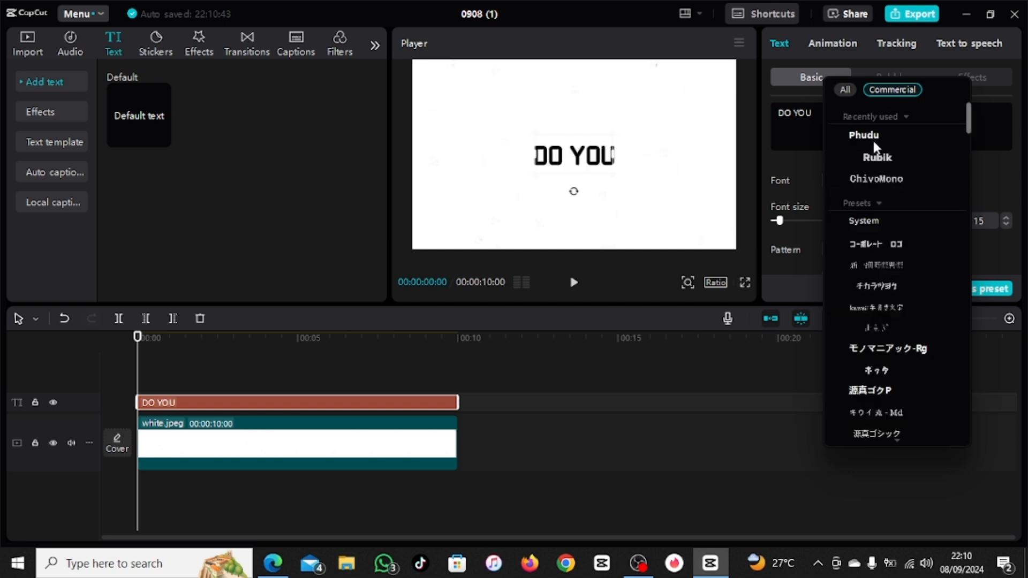
{"action": "left_click", "coordinate": [877, 160]}
{"action": "left_click", "coordinate": [833, 249]}
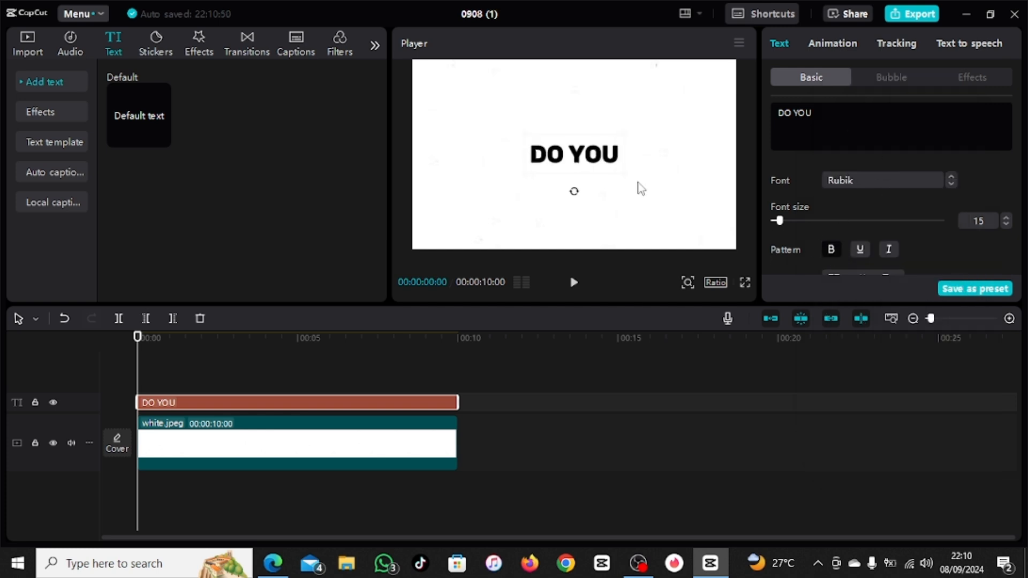
Step: Increase the font size of the "DO YOU" text to 31
{"action": "triple_click", "coordinate": [1005, 217]}
{"action": "triple_click", "coordinate": [1005, 217]}
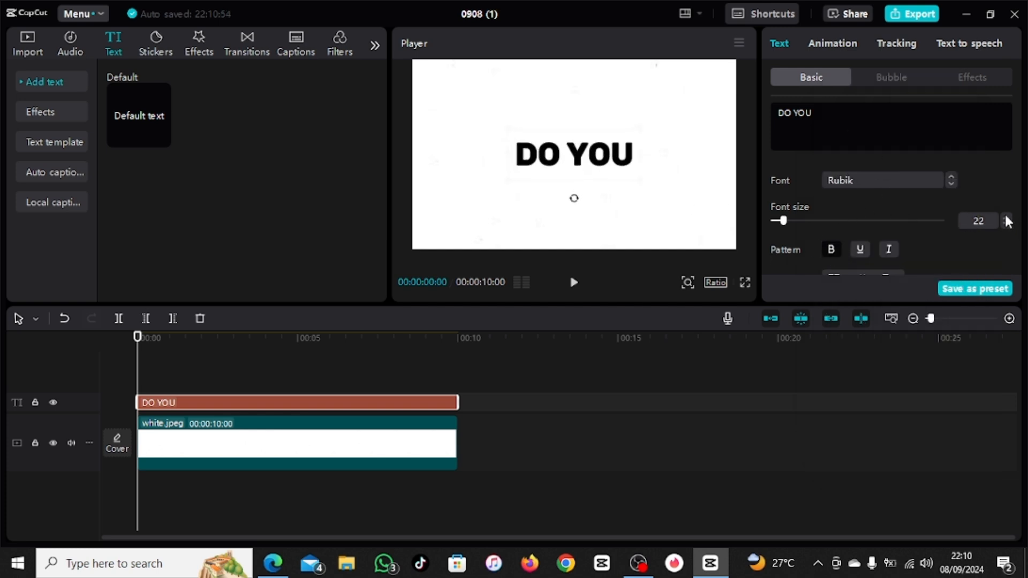
{"action": "triple_click", "coordinate": [1005, 217]}
{"action": "triple_click", "coordinate": [1005, 216]}
{"action": "double_click", "coordinate": [1006, 217]}
{"action": "double_click", "coordinate": [1005, 216]}
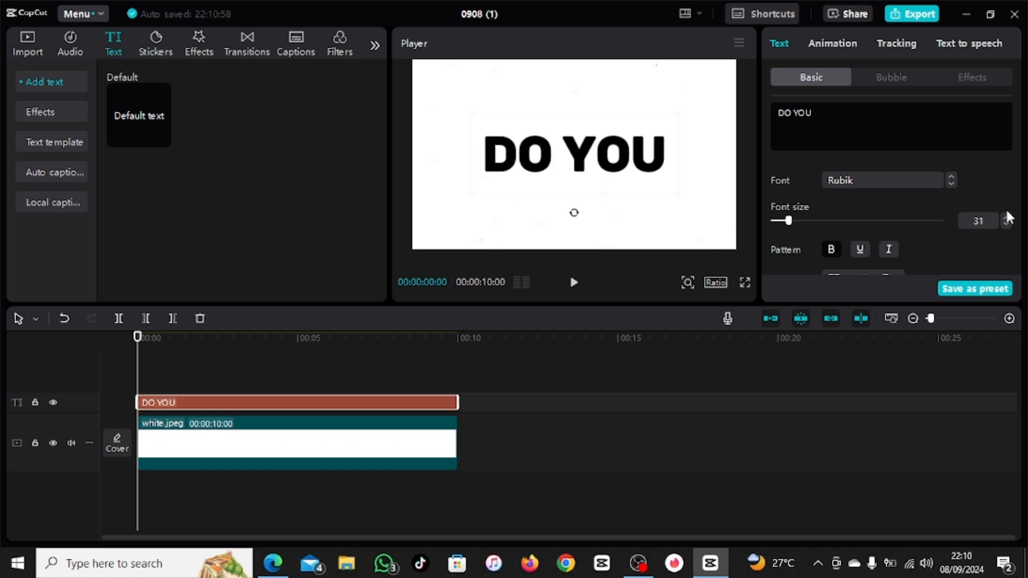
Step: Move the "DO YOU" text to the upper-left part of the frame and apply the Type 1 entrance animation
{"action": "left_click_drag", "start_coordinate": [572, 166], "coordinate": [511, 112]}
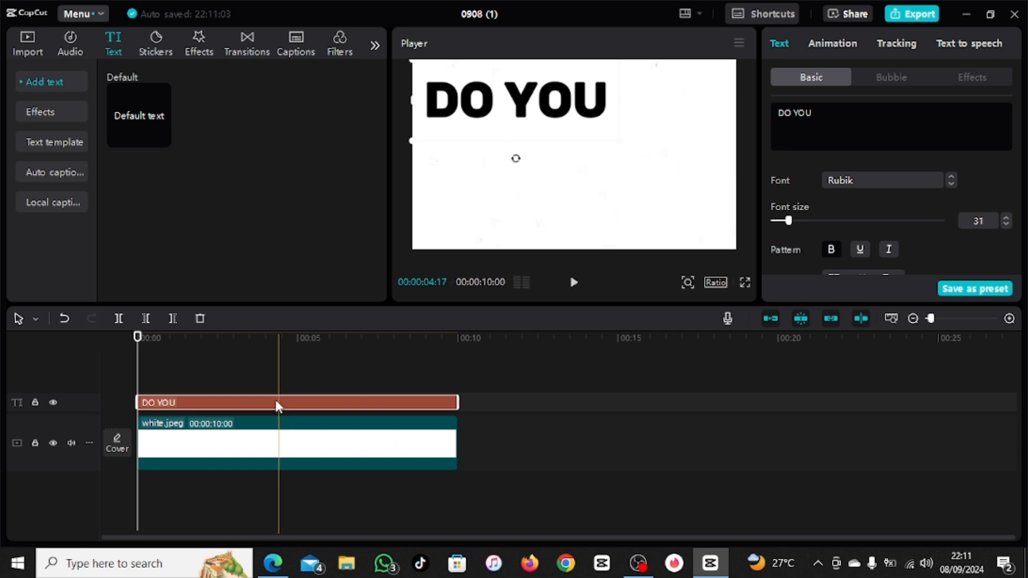
{"action": "left_click", "coordinate": [842, 41]}
{"action": "left_click", "coordinate": [904, 227]}
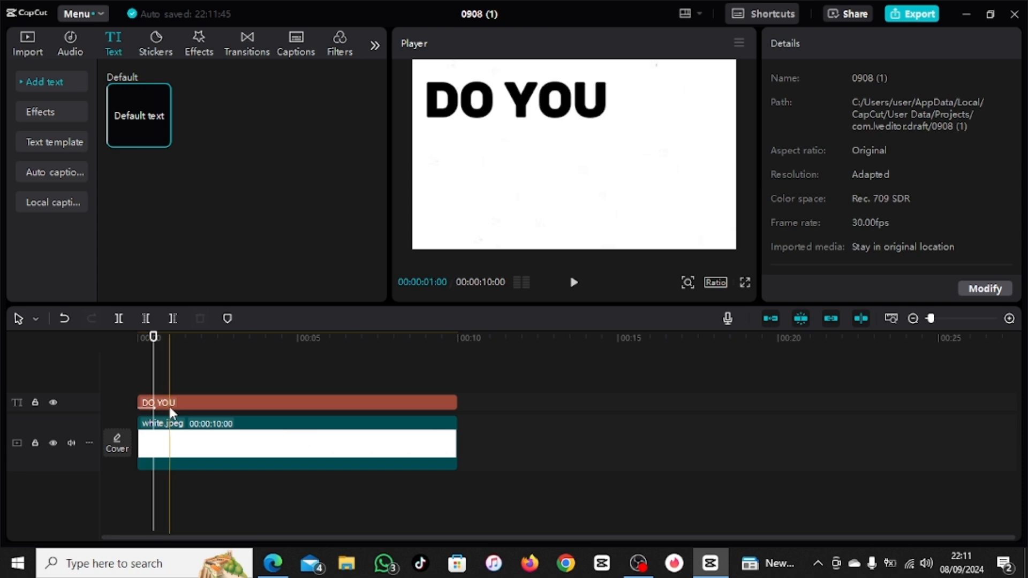
Step: Duplicate the "DO YOU" clip onto a track above, starting about half a second in, and change the copy's text to "WANT"
{"action": "left_click_drag", "start_coordinate": [165, 402], "coordinate": [181, 390]}
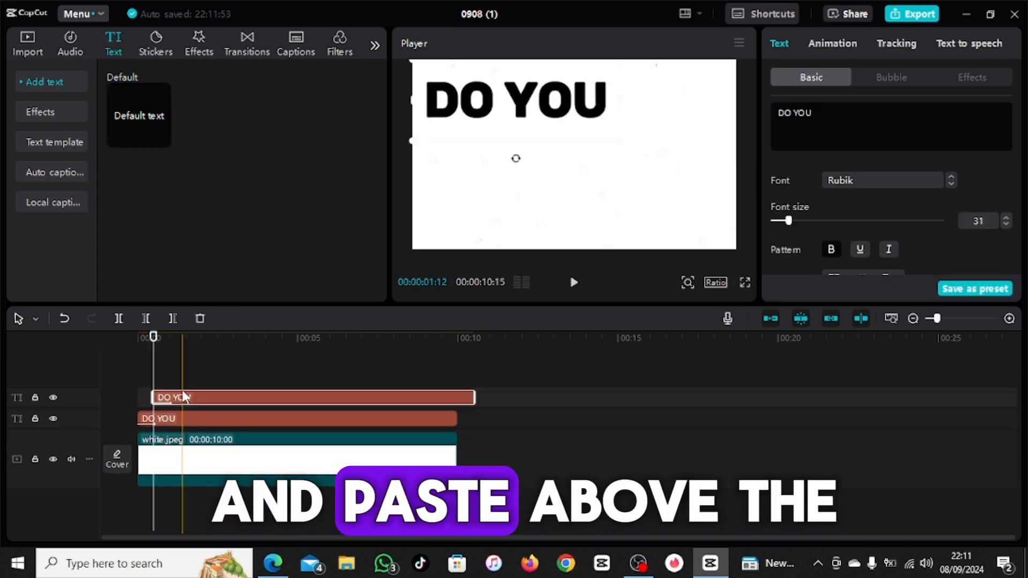
{"action": "left_click", "coordinate": [188, 382]}
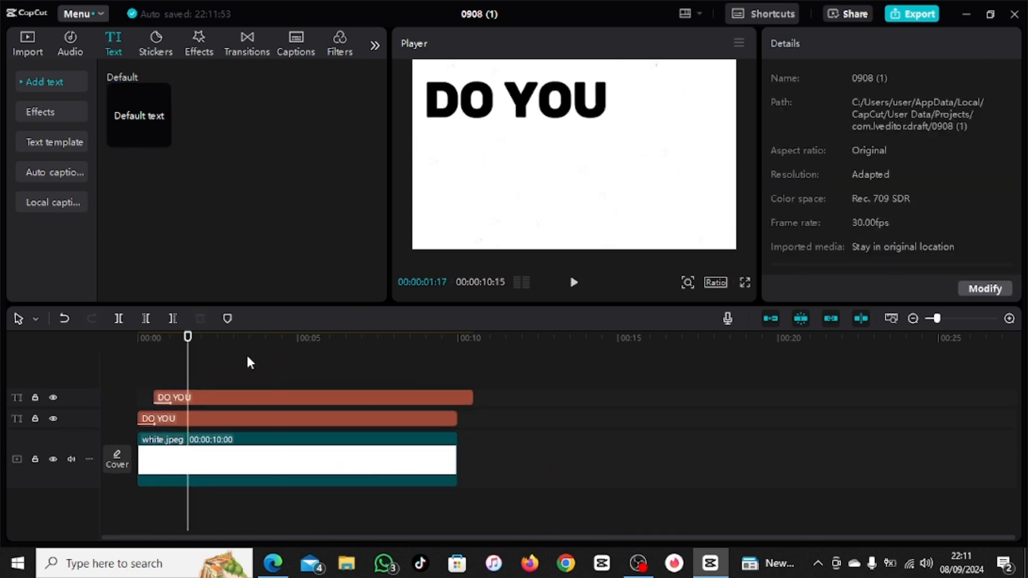
{"action": "left_click", "coordinate": [221, 361]}
{"action": "left_click", "coordinate": [182, 398]}
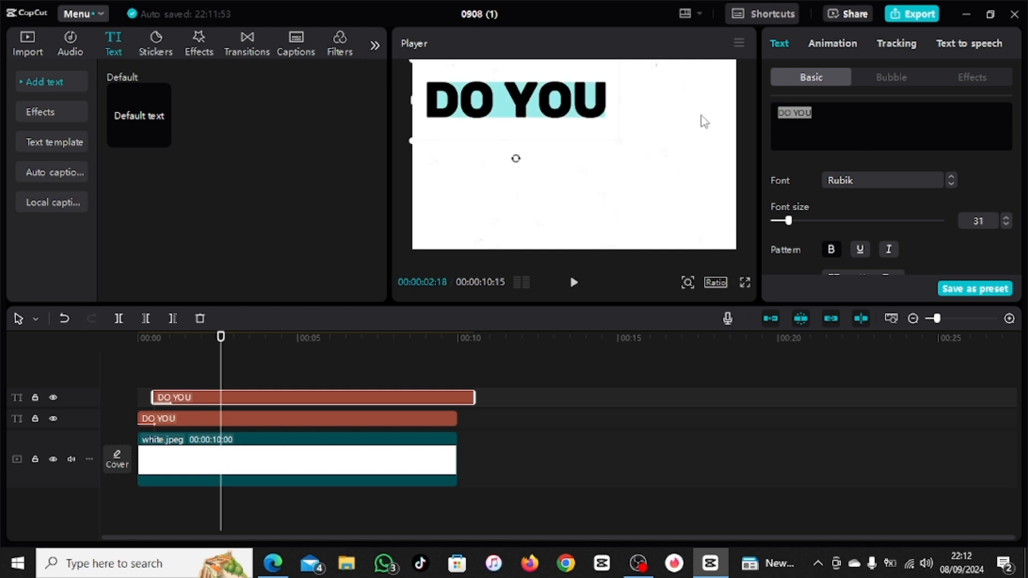
{"action": "type", "text": "WANT"}
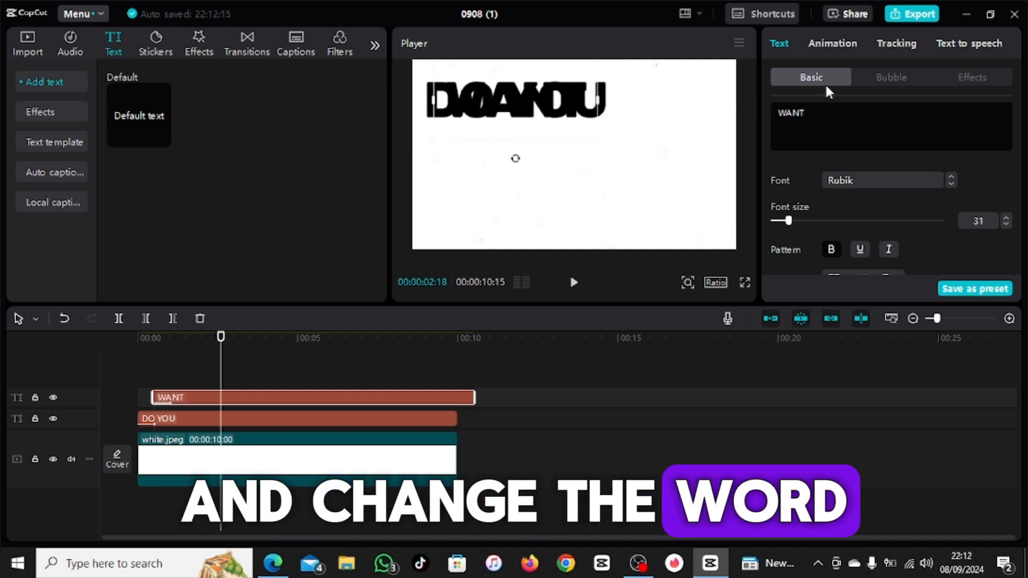
Step: Place the "WANT" text below and to the right of "DO YOU" and set its font to ALEGREYA
{"action": "left_click_drag", "start_coordinate": [508, 116], "coordinate": [694, 154]}
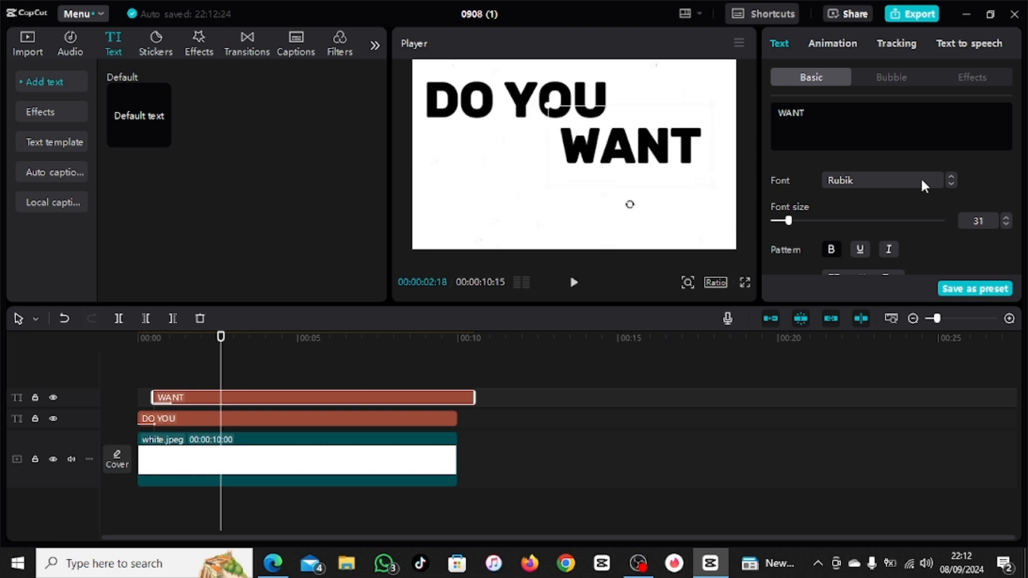
{"action": "left_click", "coordinate": [951, 183]}
{"action": "left_click", "coordinate": [951, 183]}
{"action": "left_click_drag", "start_coordinate": [619, 156], "coordinate": [608, 159]}
Step: Apply the Wipe Right entrance animation to the "WANT" text
{"action": "left_click", "coordinate": [814, 45]}
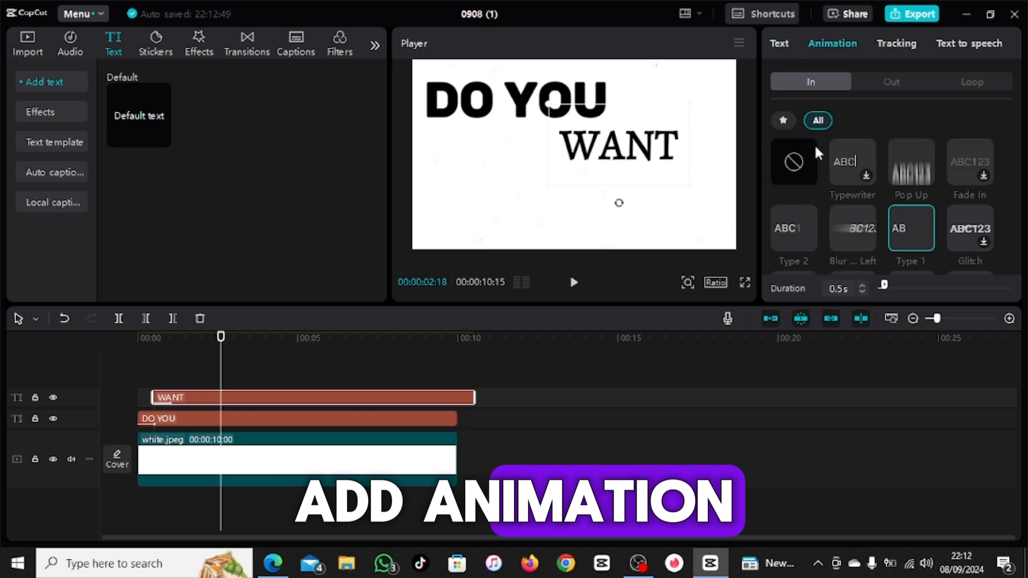
{"action": "scroll", "coordinate": [968, 239], "scroll_direction": "down", "scroll_amount": 3}
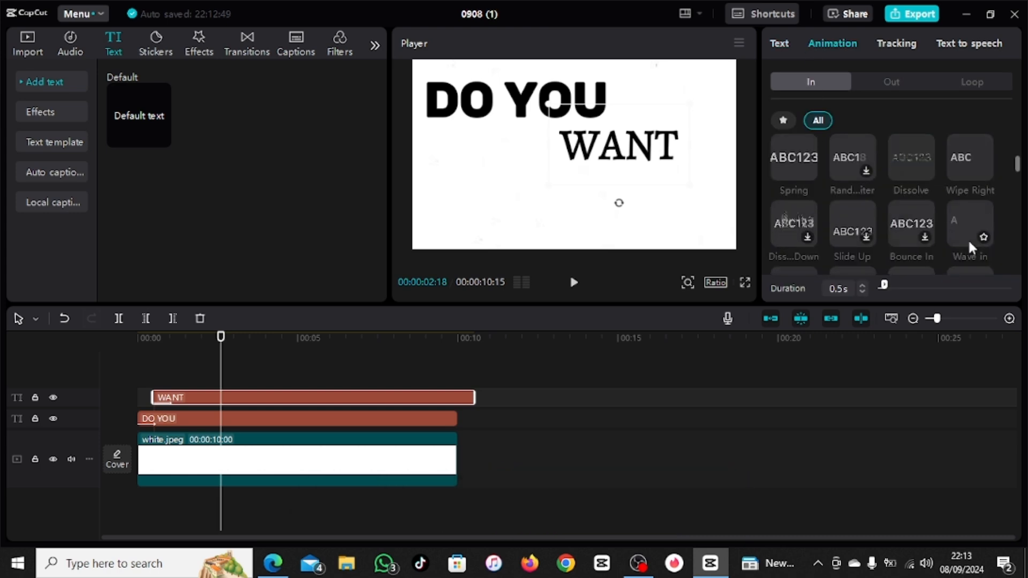
{"action": "left_click", "coordinate": [964, 159]}
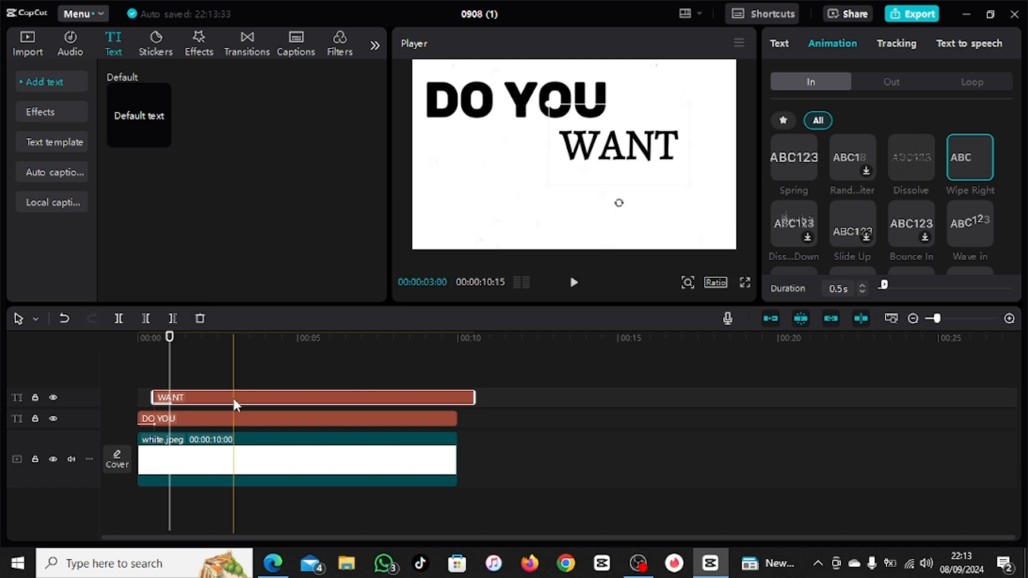
Step: Change the color of the "WANT" text to green 00E200
{"action": "left_click", "coordinate": [794, 42]}
{"action": "scroll", "coordinate": [867, 257], "scroll_direction": "down", "scroll_amount": 1}
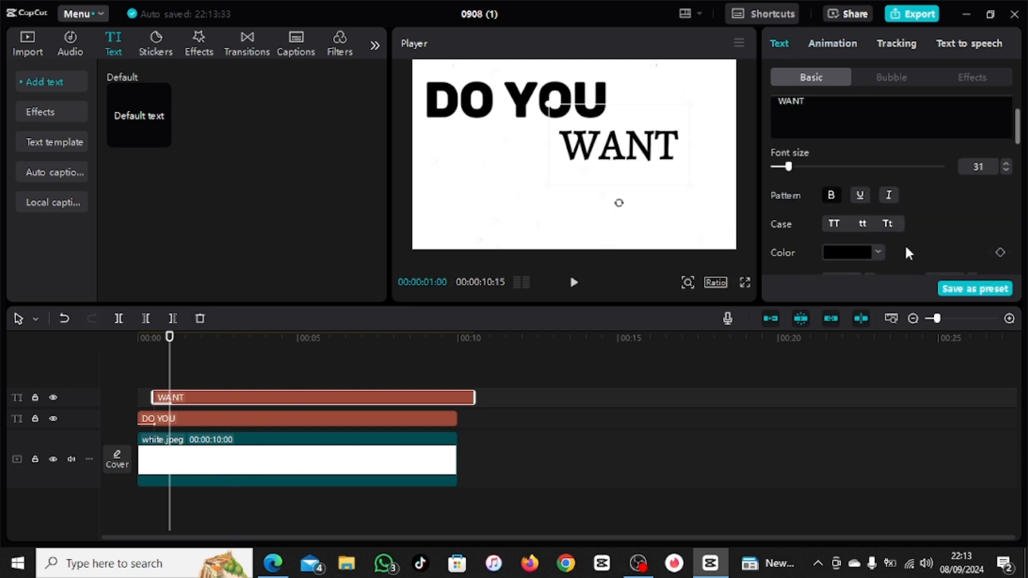
{"action": "left_click", "coordinate": [840, 256]}
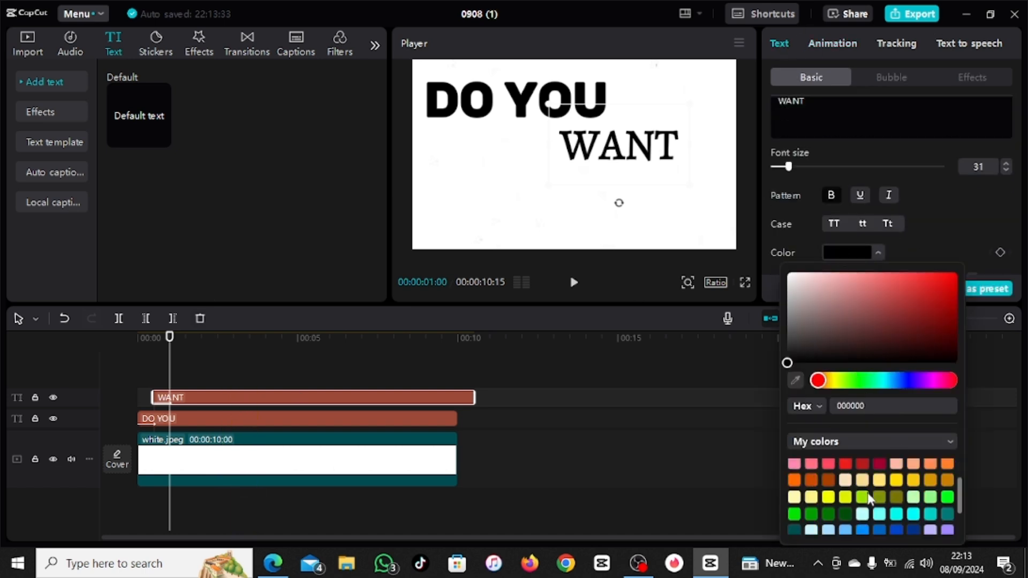
{"action": "left_click", "coordinate": [793, 497]}
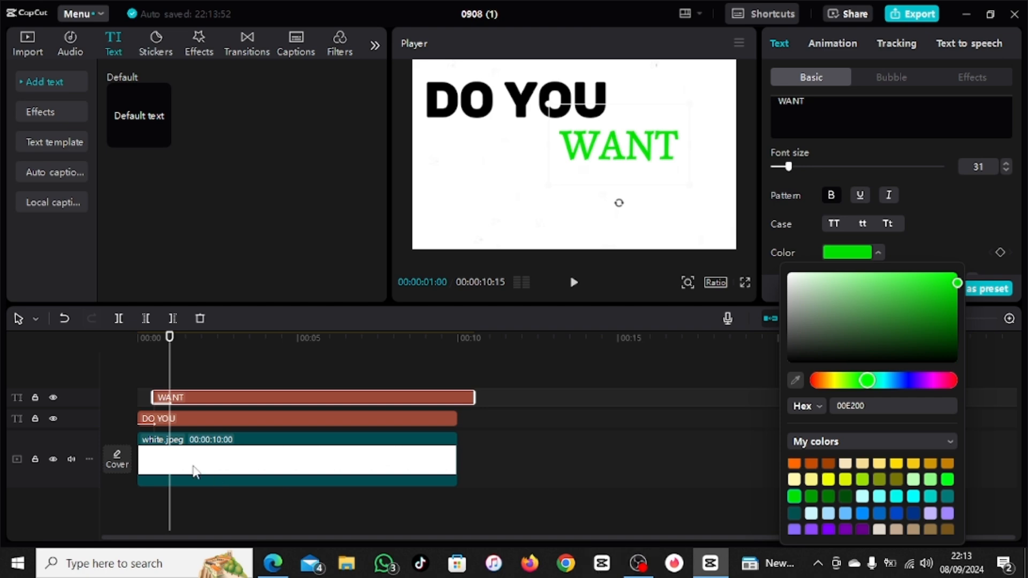
Step: Duplicate the "WANT" clip onto a new track starting at 1 second and replace the copy's text with "---------"
{"action": "left_click", "coordinate": [199, 396]}
{"action": "key", "text": "ctrl+c"}
{"action": "key", "text": "ctrl+v"}
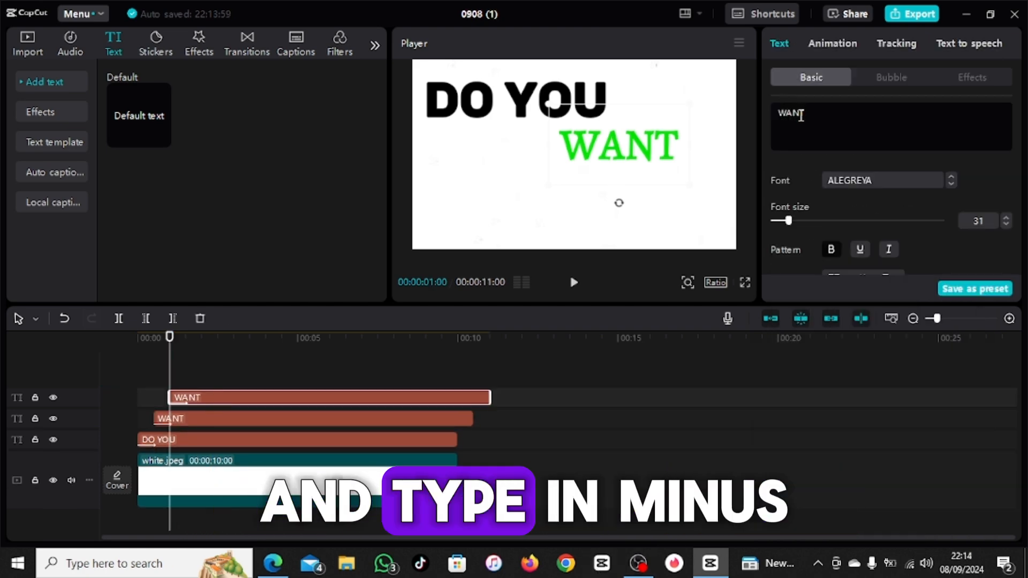
{"action": "left_click_drag", "start_coordinate": [804, 114], "coordinate": [782, 115]}
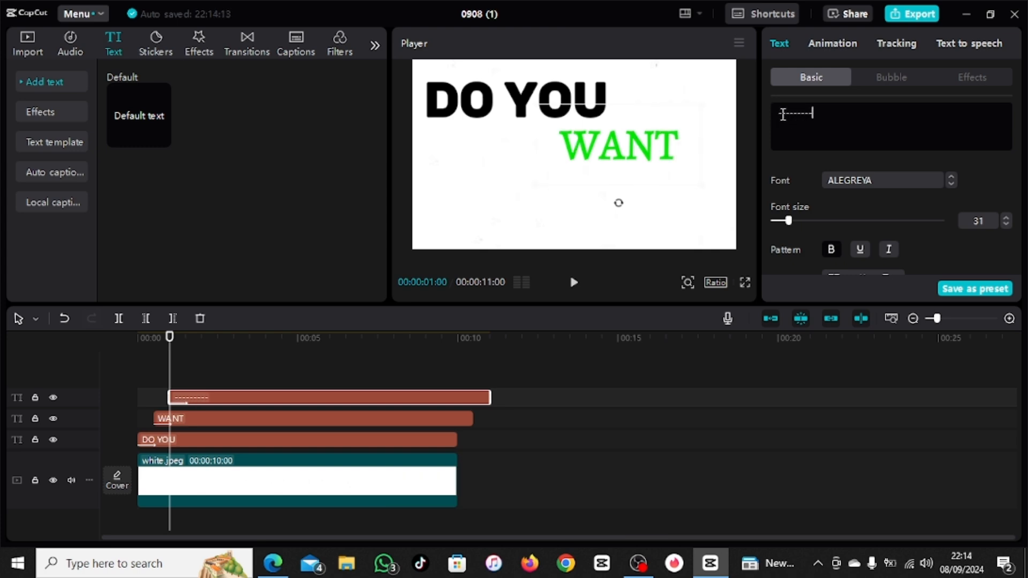
Step: Color the row of dashes black and rotate it into a vertical line across the "WANT" text
{"action": "scroll", "coordinate": [827, 229], "scroll_direction": "down", "scroll_amount": 1}
{"action": "left_click", "coordinate": [845, 251]}
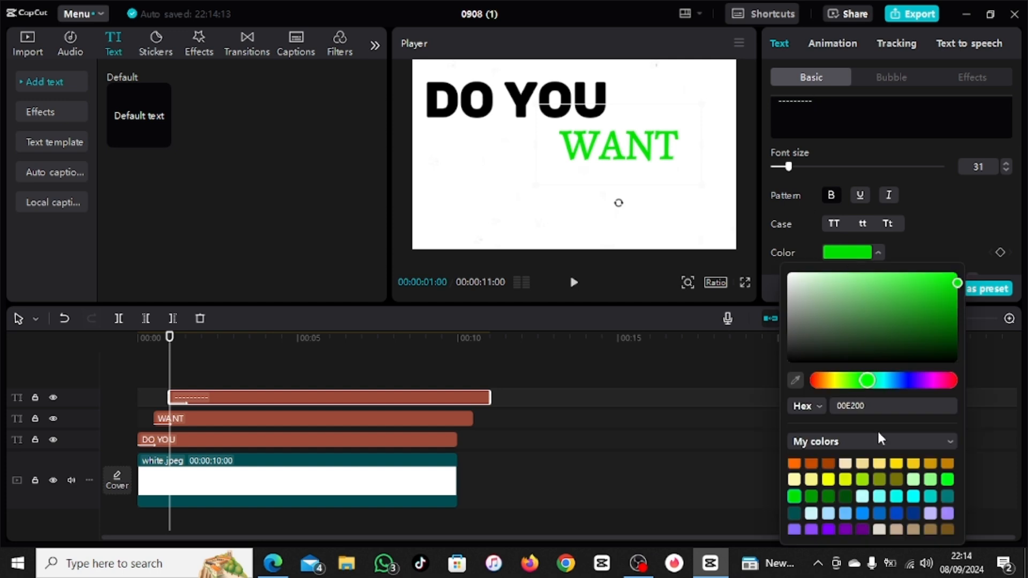
{"action": "scroll", "coordinate": [888, 492], "scroll_direction": "up", "scroll_amount": 3}
{"action": "left_click", "coordinate": [879, 465]}
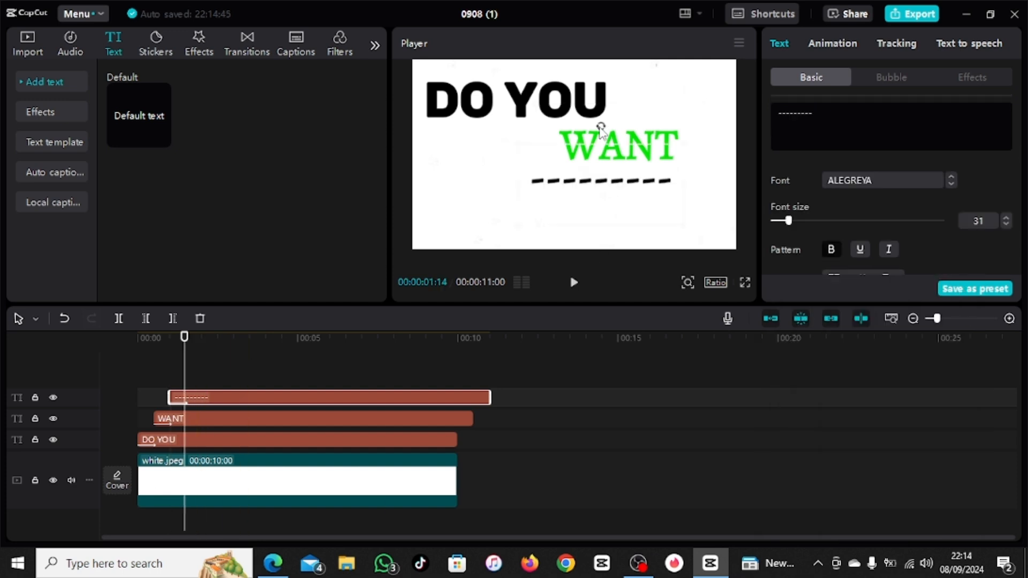
{"action": "left_click_drag", "start_coordinate": [601, 128], "coordinate": [658, 185]}
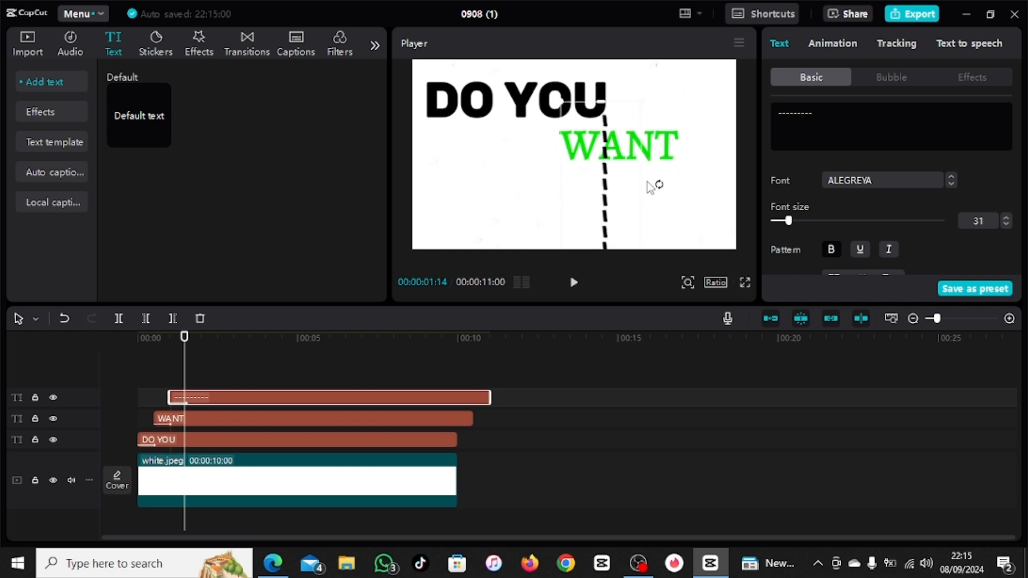
Step: Set the dashed line's font to HarmonyOS_Sans_Bold and reduce its font size to 18
{"action": "left_click", "coordinate": [951, 183]}
{"action": "left_click", "coordinate": [1006, 224]}
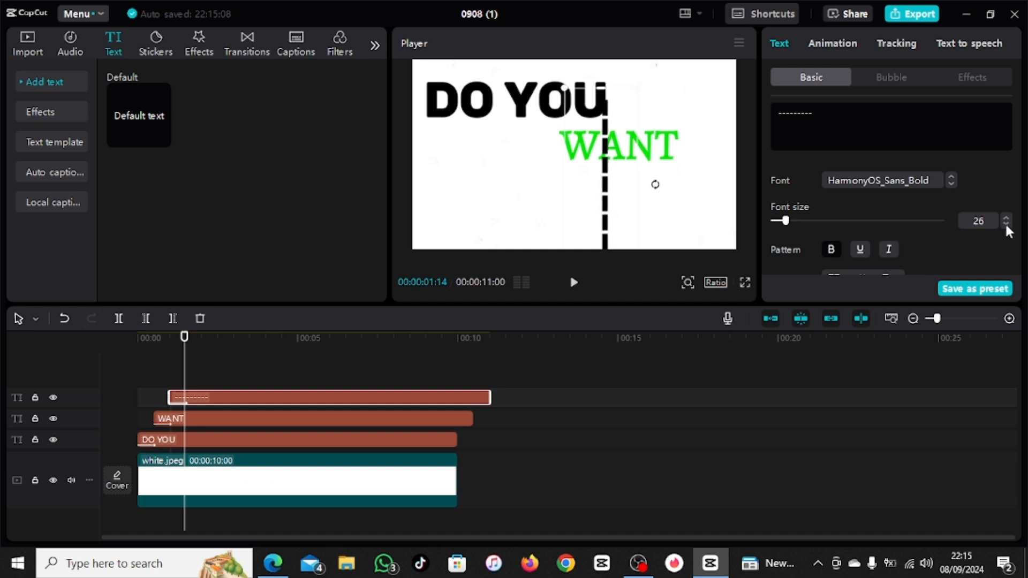
{"action": "left_click", "coordinate": [1004, 216]}
{"action": "left_click", "coordinate": [1005, 224]}
{"action": "left_click", "coordinate": [1005, 225]}
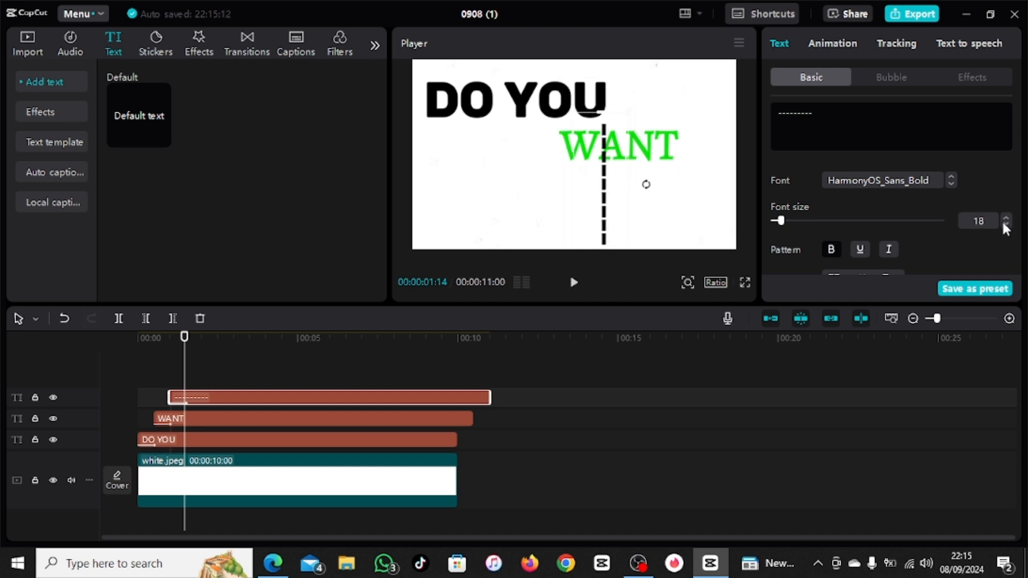
{"action": "left_click", "coordinate": [1005, 225]}
{"action": "left_click", "coordinate": [1005, 225]}
Step: Move the vertical dashed line down beneath "WANT" and reduce its font size to 13
{"action": "left_click_drag", "start_coordinate": [598, 208], "coordinate": [608, 219]}
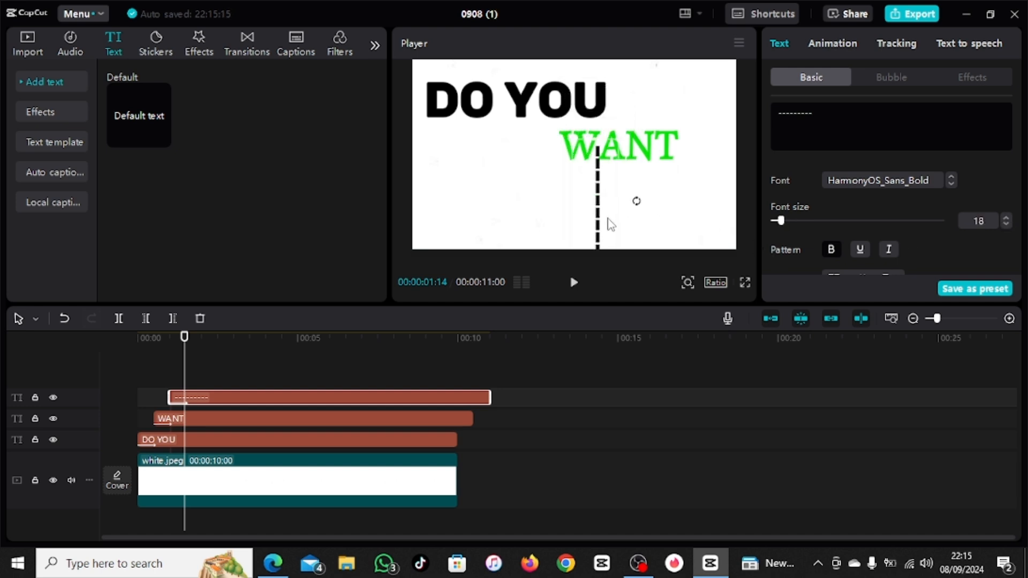
{"action": "left_click", "coordinate": [1006, 224]}
{"action": "left_click", "coordinate": [1005, 224]}
{"action": "left_click", "coordinate": [1006, 224]}
{"action": "left_click", "coordinate": [1005, 224]}
{"action": "left_click", "coordinate": [1006, 224]}
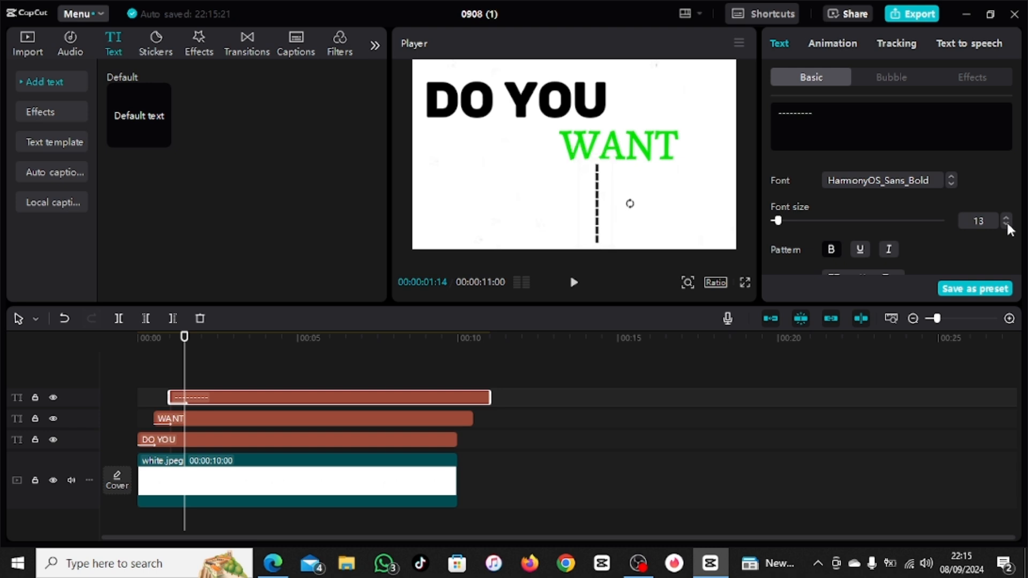
Step: Add a black stroke to the dashed line and set its thickness to 24
{"action": "scroll", "coordinate": [839, 220], "scroll_direction": "down", "scroll_amount": 3}
{"action": "scroll", "coordinate": [837, 215], "scroll_direction": "down", "scroll_amount": 10}
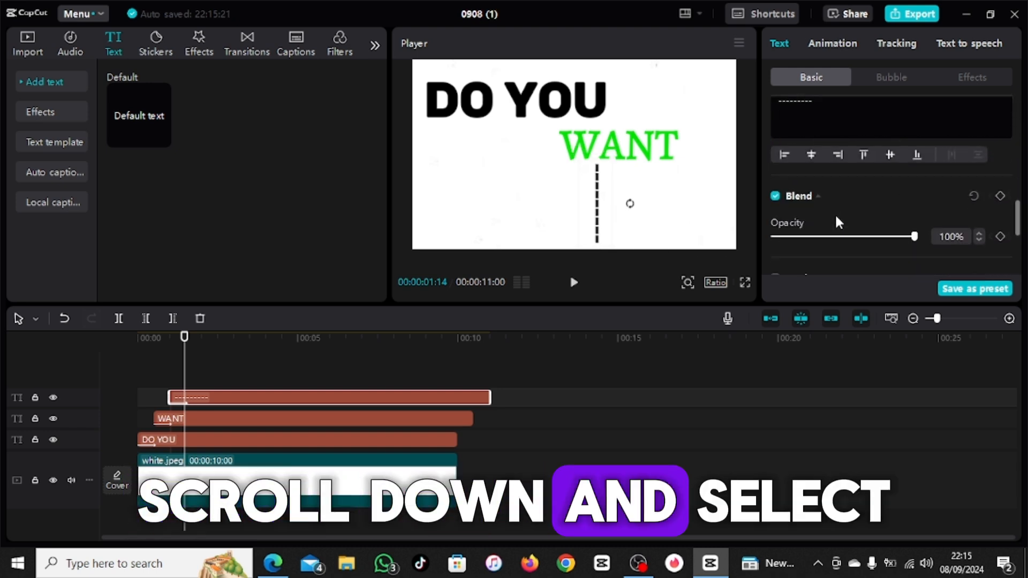
{"action": "left_click", "coordinate": [775, 163]}
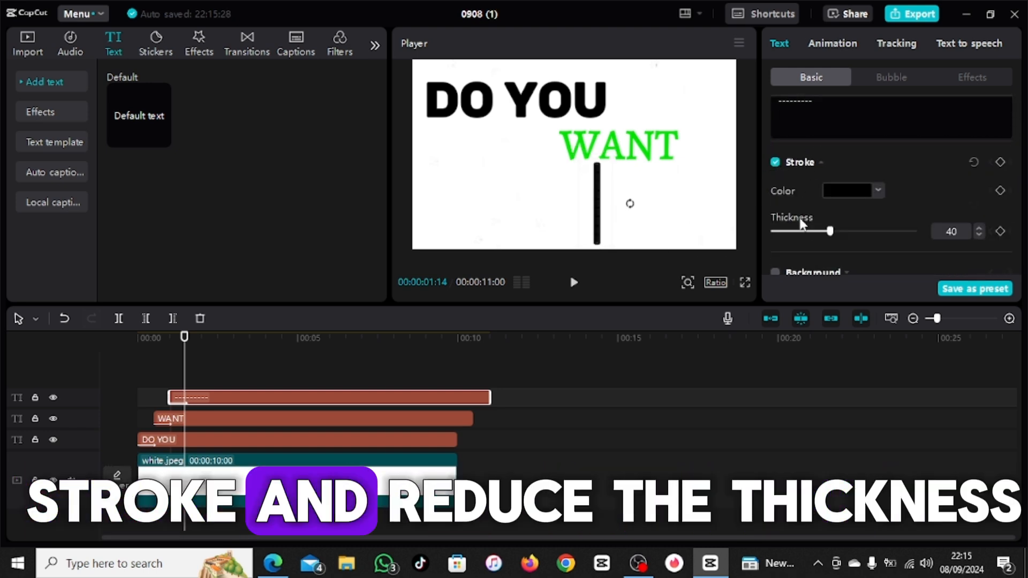
{"action": "left_click_drag", "start_coordinate": [830, 231], "coordinate": [806, 232]}
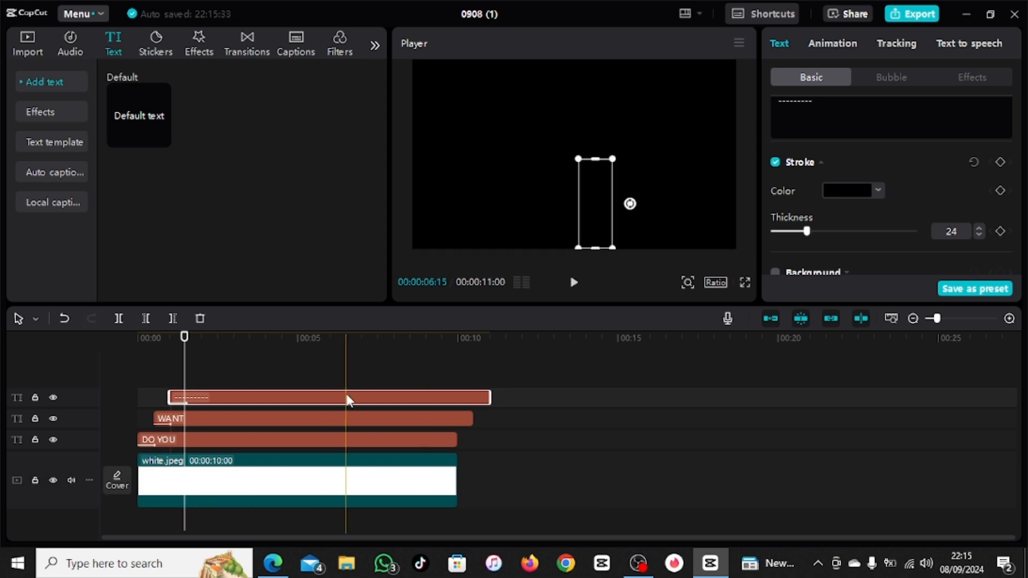
Step: Apply the Type 2 entrance animation to the dashed line and nudge the line slightly left
{"action": "left_click", "coordinate": [839, 44]}
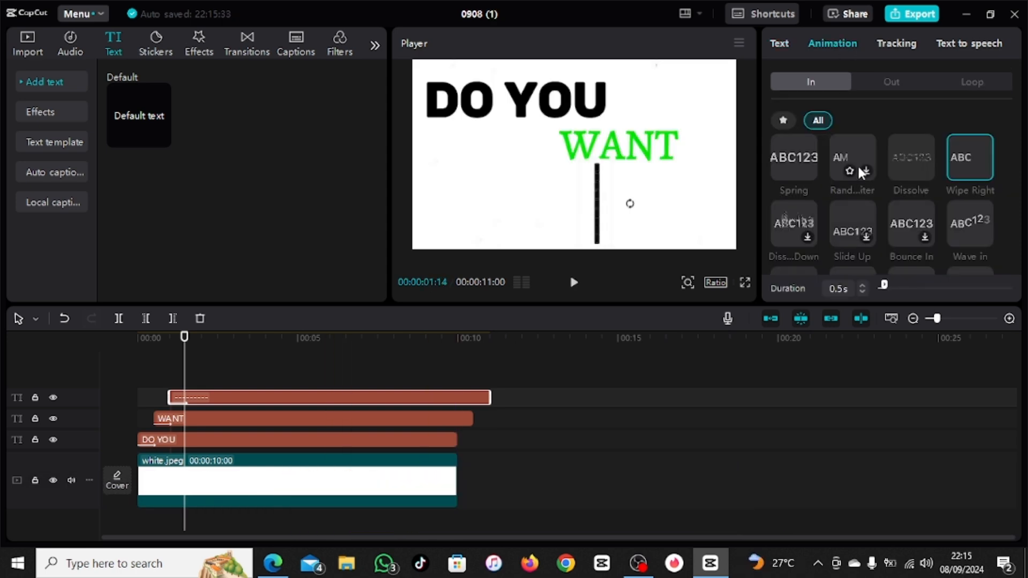
{"action": "scroll", "coordinate": [861, 172], "scroll_direction": "down", "scroll_amount": 1}
{"action": "scroll", "coordinate": [828, 220], "scroll_direction": "up", "scroll_amount": 4}
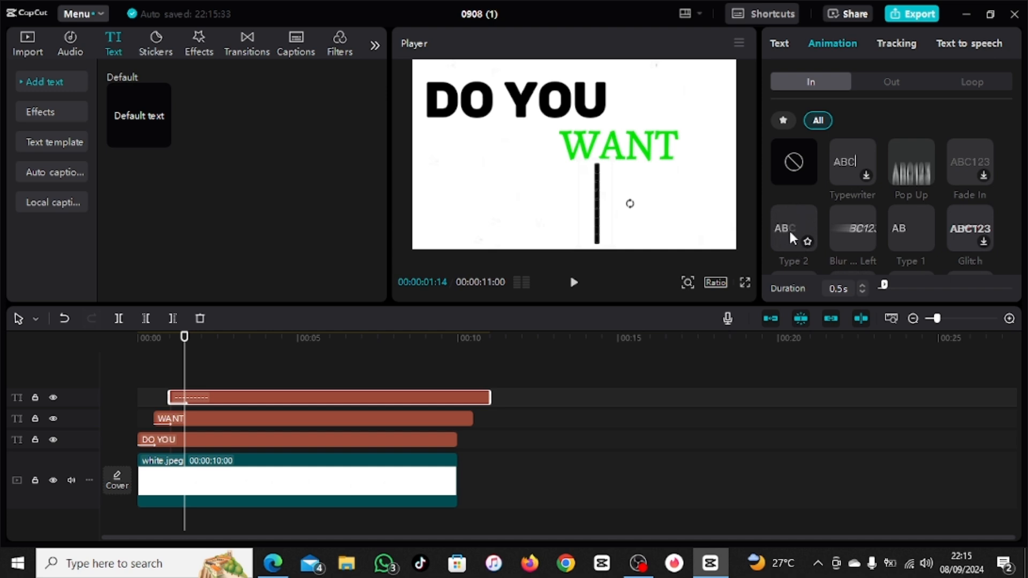
{"action": "left_click", "coordinate": [790, 234]}
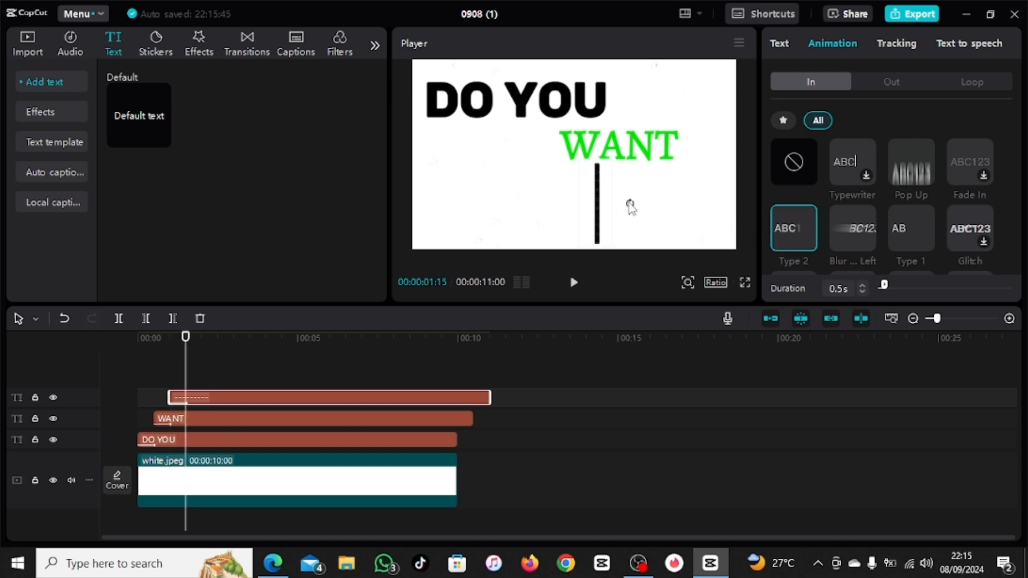
{"action": "left_click_drag", "start_coordinate": [627, 205], "coordinate": [515, 215]}
Step: Combine the "DO YOU", "WANT" and dashed-line text clips into one compound clip
{"action": "left_click_drag", "start_coordinate": [183, 329], "coordinate": [183, 439]}
{"action": "right_click", "coordinate": [184, 441]}
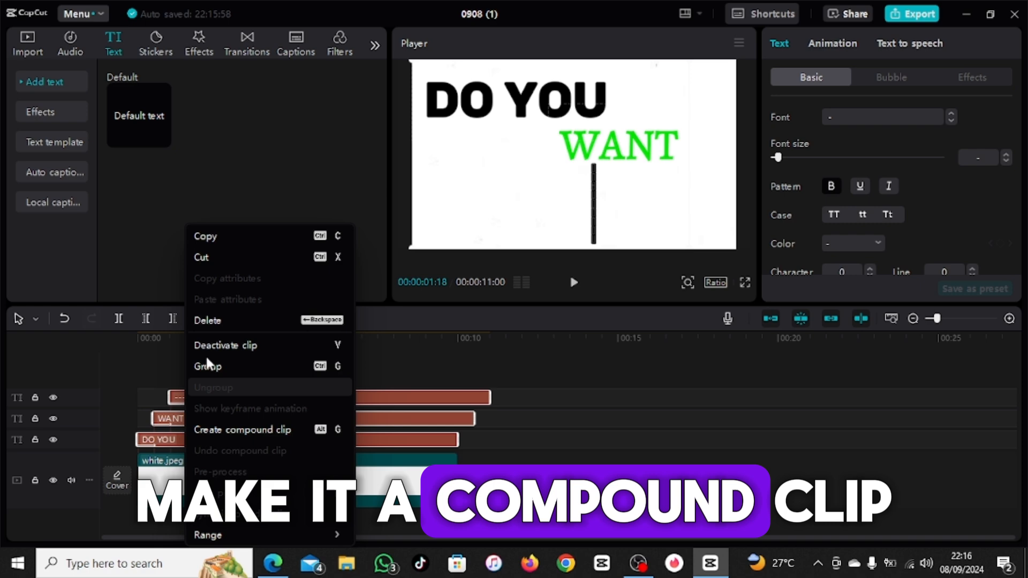
{"action": "left_click", "coordinate": [236, 427]}
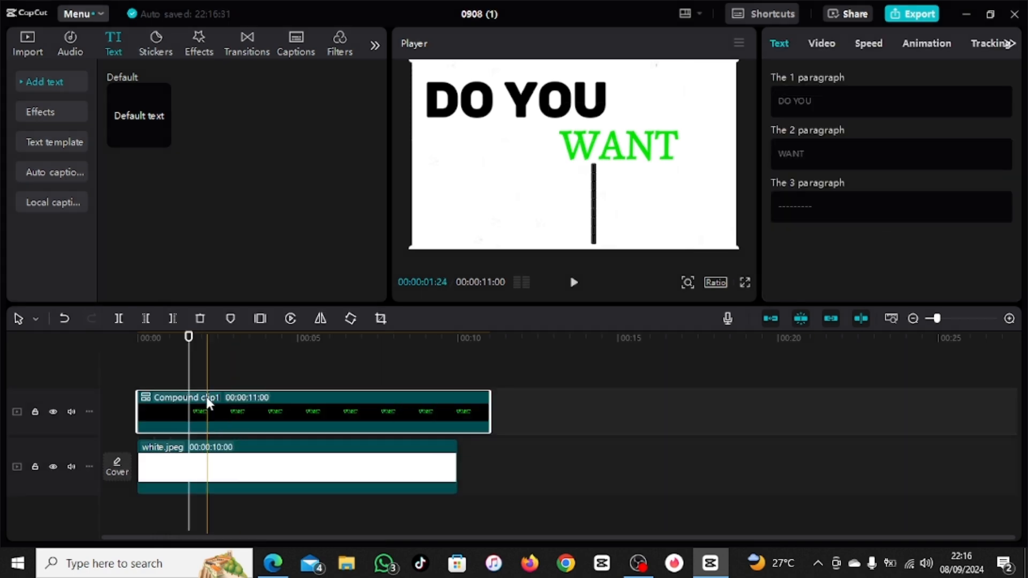
Step: Animate the compound clip upward with a Transform keyframe at 00:00:01:18 and a position of Y 1423 at 00:00:02:17
{"action": "left_click", "coordinate": [817, 48]}
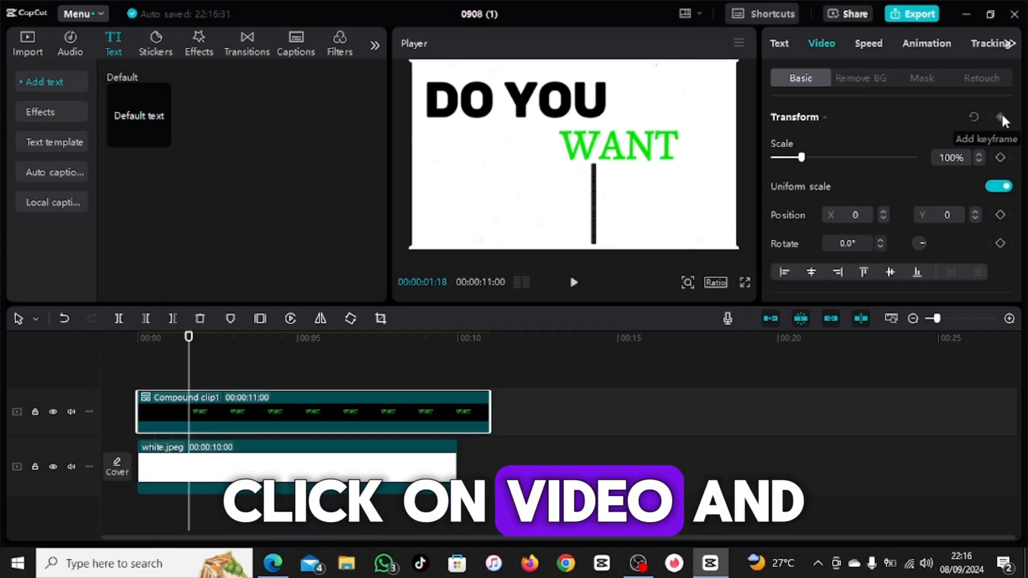
{"action": "left_click", "coordinate": [1000, 116]}
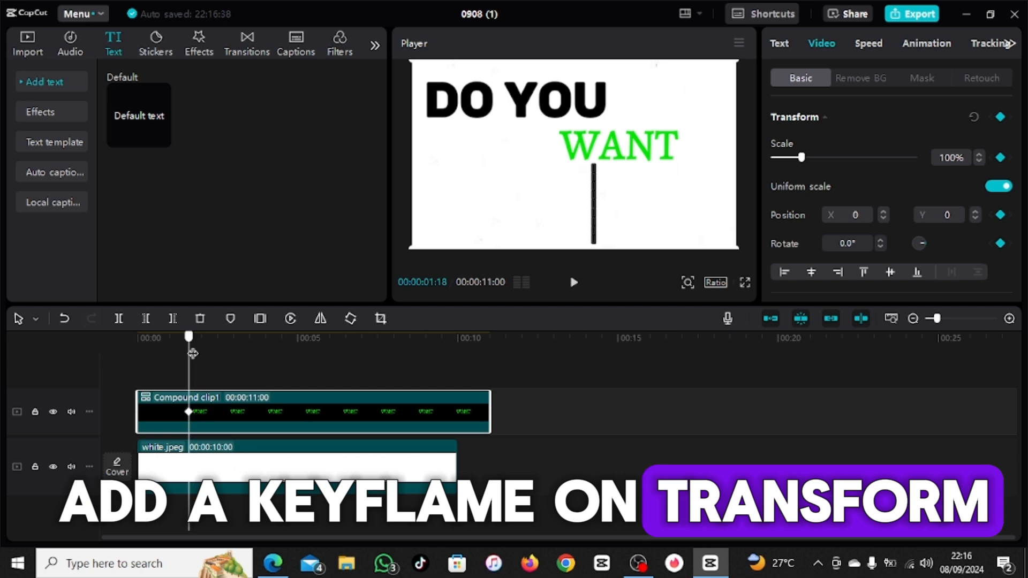
{"action": "left_click_drag", "start_coordinate": [190, 351], "coordinate": [219, 362]}
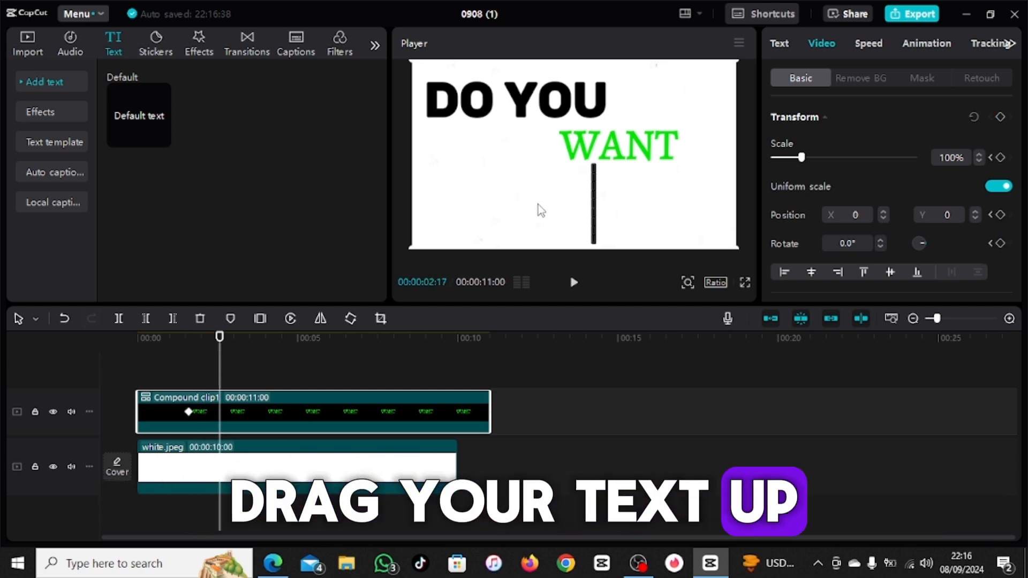
{"action": "left_click_drag", "start_coordinate": [537, 209], "coordinate": [538, 102]}
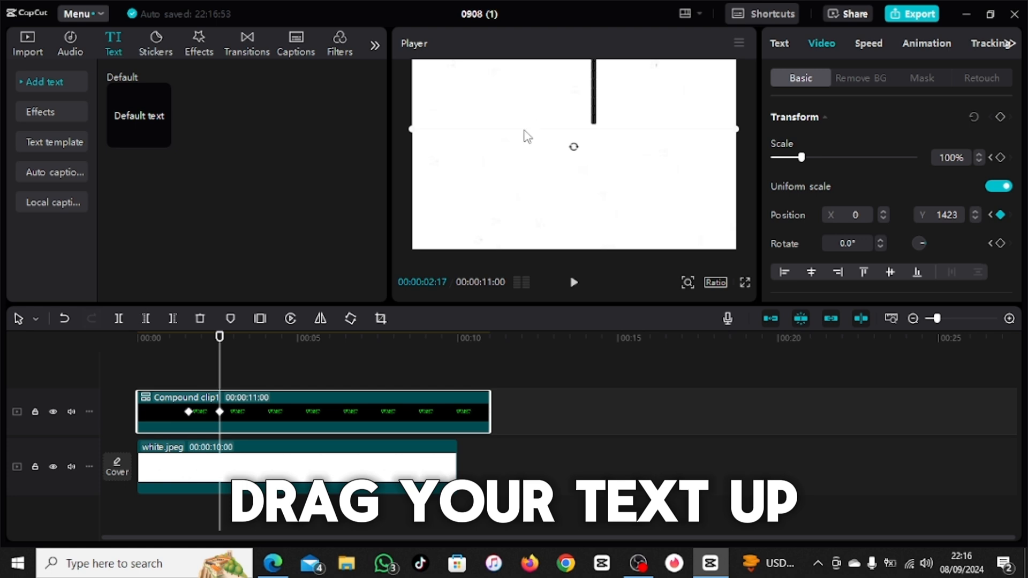
Step: Add a default text clip at 00:00:02:17, extend it to the compound clip's end, and change its text to "animate"
{"action": "left_click", "coordinate": [160, 138]}
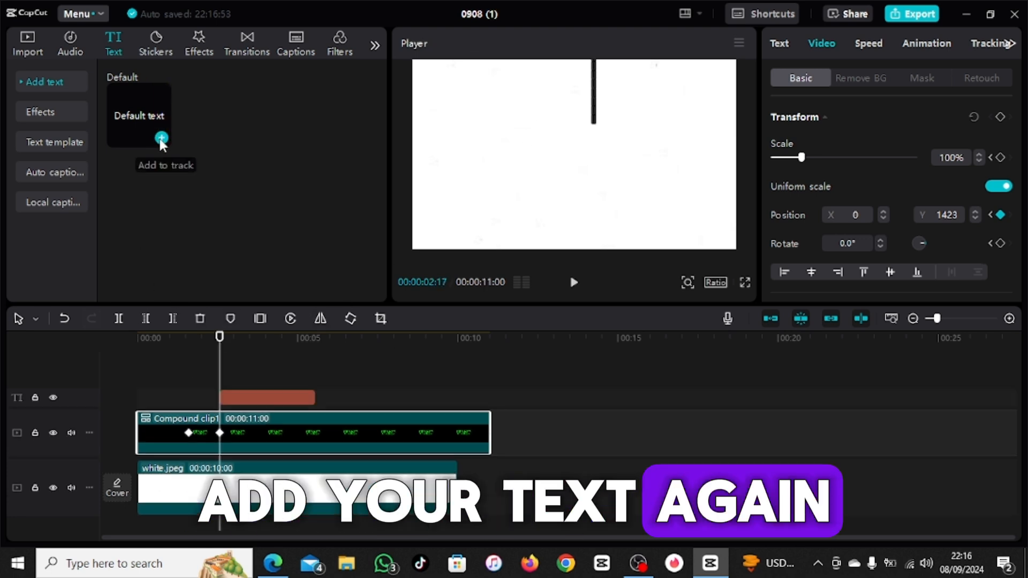
{"action": "left_click_drag", "start_coordinate": [313, 397], "coordinate": [490, 402]}
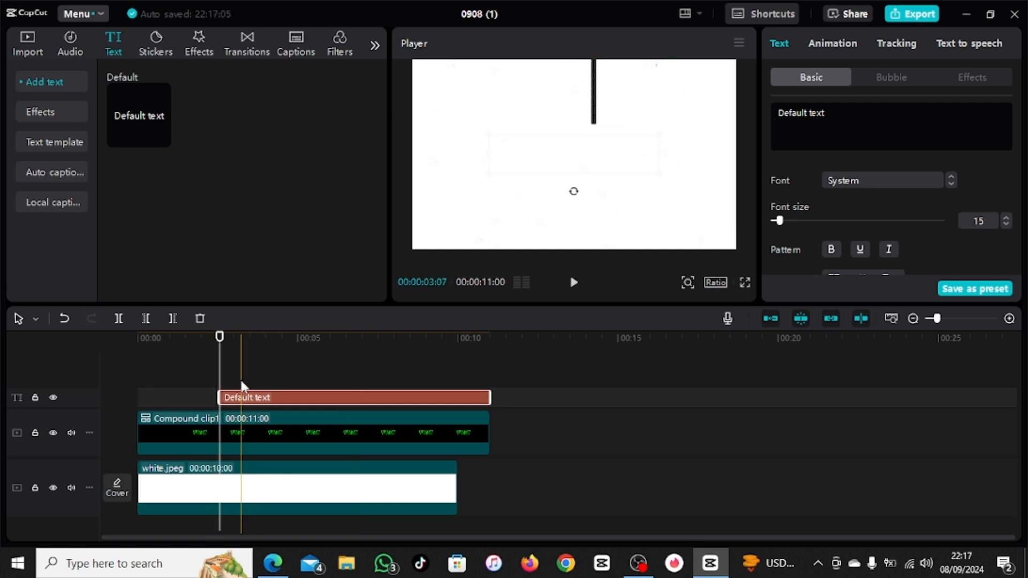
{"action": "left_click_drag", "start_coordinate": [825, 112], "coordinate": [767, 118]}
{"action": "left_click_drag", "start_coordinate": [837, 110], "coordinate": [779, 114]}
{"action": "type", "text": "A"}
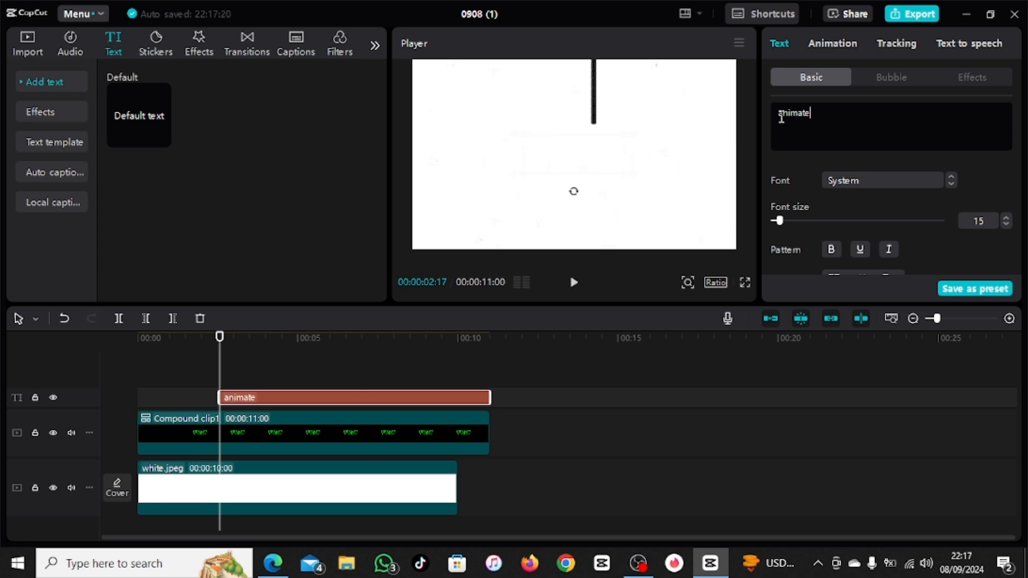
Step: Color "animate" black and place it at the lower end of the vertical line with font size 24
{"action": "left_click_drag", "start_coordinate": [219, 361], "coordinate": [234, 368]}
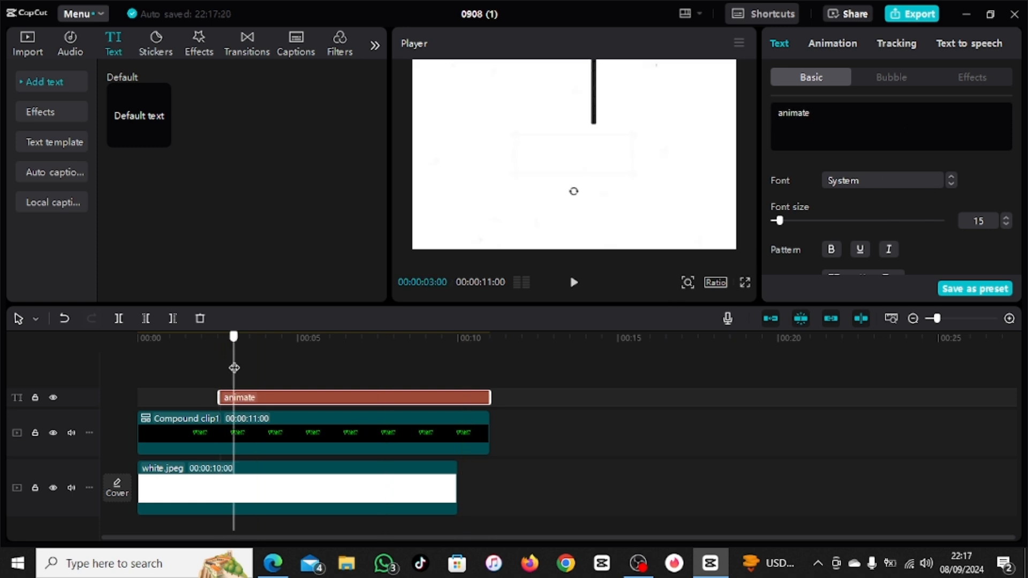
{"action": "scroll", "coordinate": [846, 171], "scroll_direction": "down", "scroll_amount": 2}
{"action": "left_click", "coordinate": [846, 252]}
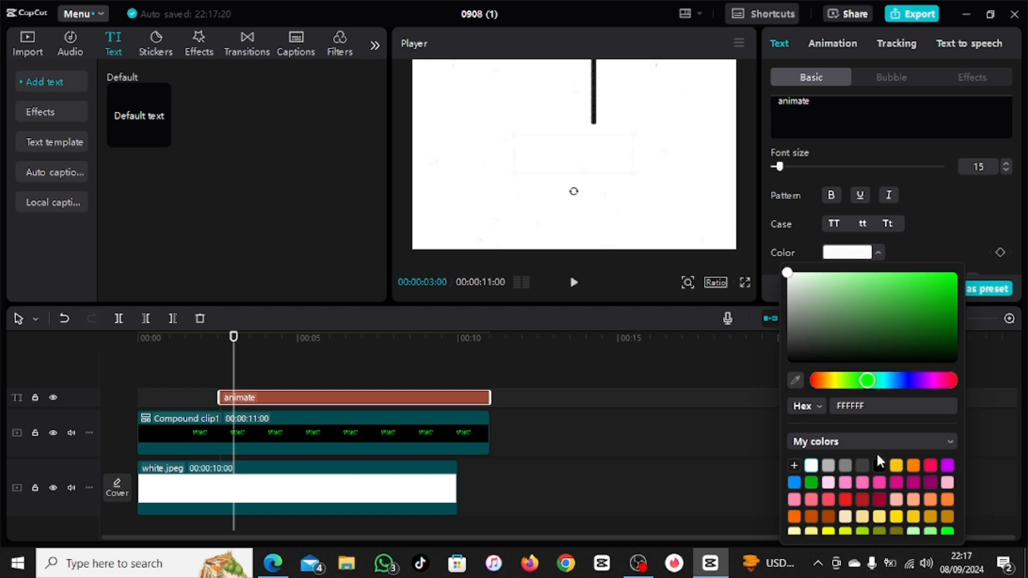
{"action": "left_click", "coordinate": [879, 465]}
{"action": "left_click_drag", "start_coordinate": [608, 159], "coordinate": [633, 151]}
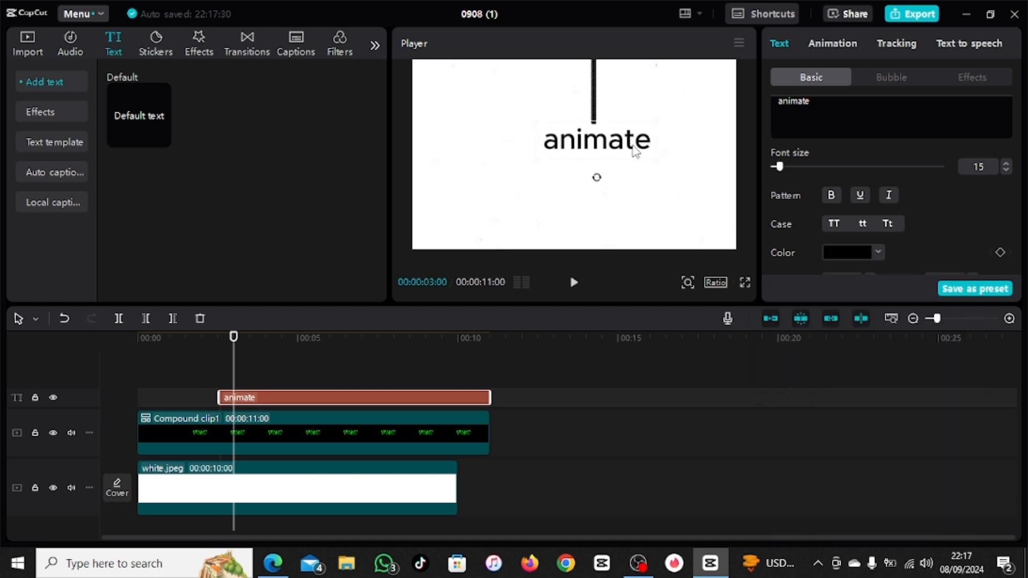
{"action": "scroll", "coordinate": [999, 161], "scroll_direction": "up", "scroll_amount": 9}
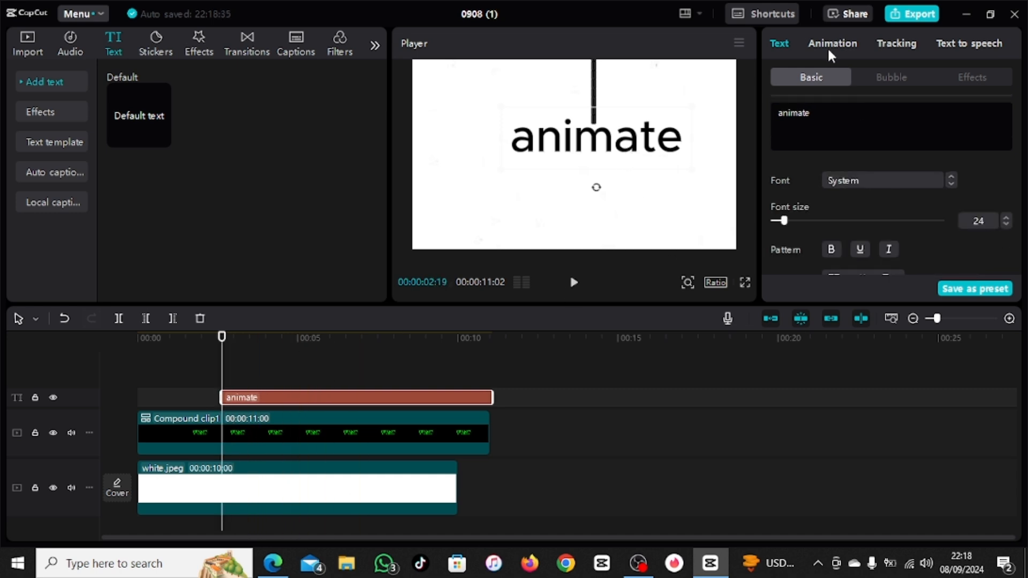
Step: Apply the Pop Up entrance animation to "animate" and duplicate its clip on a track above, starting slightly later
{"action": "left_click", "coordinate": [829, 45]}
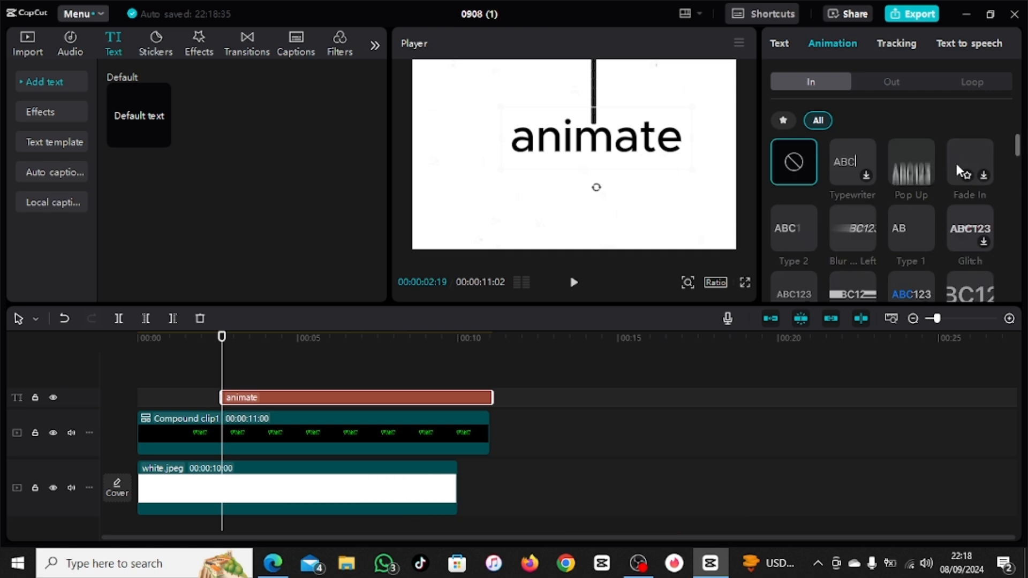
{"action": "left_click", "coordinate": [910, 171]}
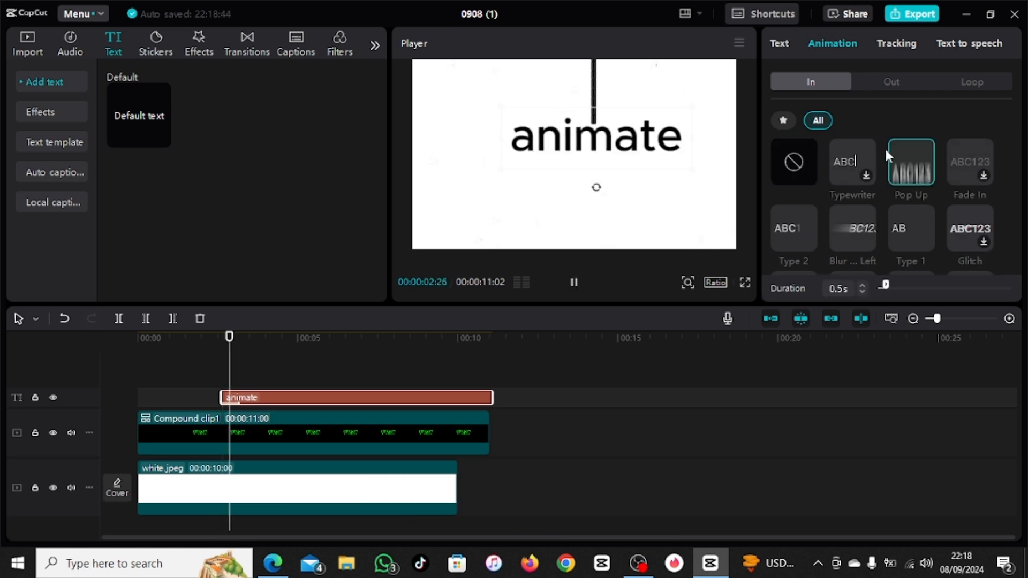
{"action": "key", "text": "ctrl+c"}
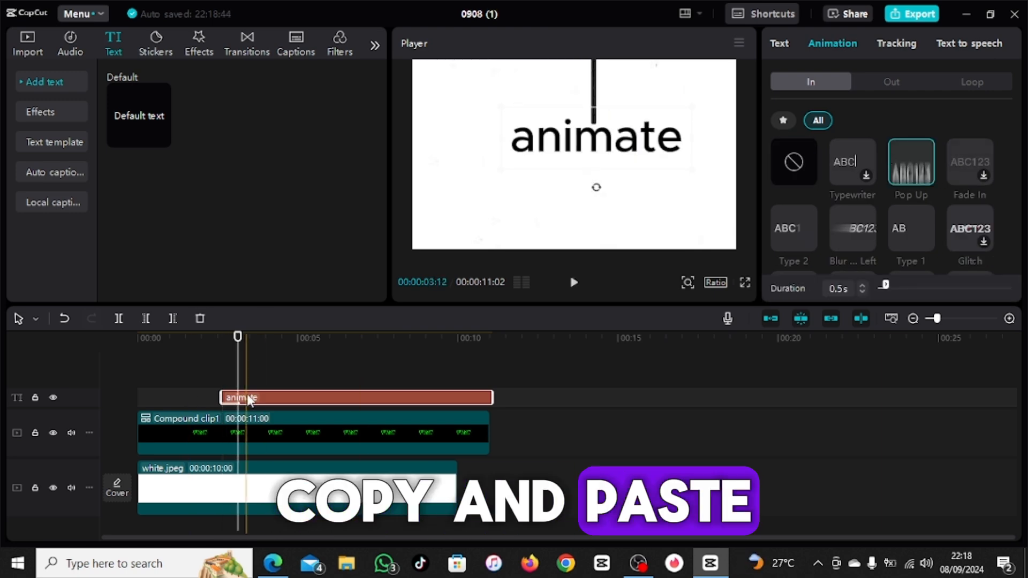
{"action": "key", "text": "ctrl+v"}
Step: Replace the text of the duplicated "animate" clip with "your"
{"action": "left_click", "coordinate": [262, 381]}
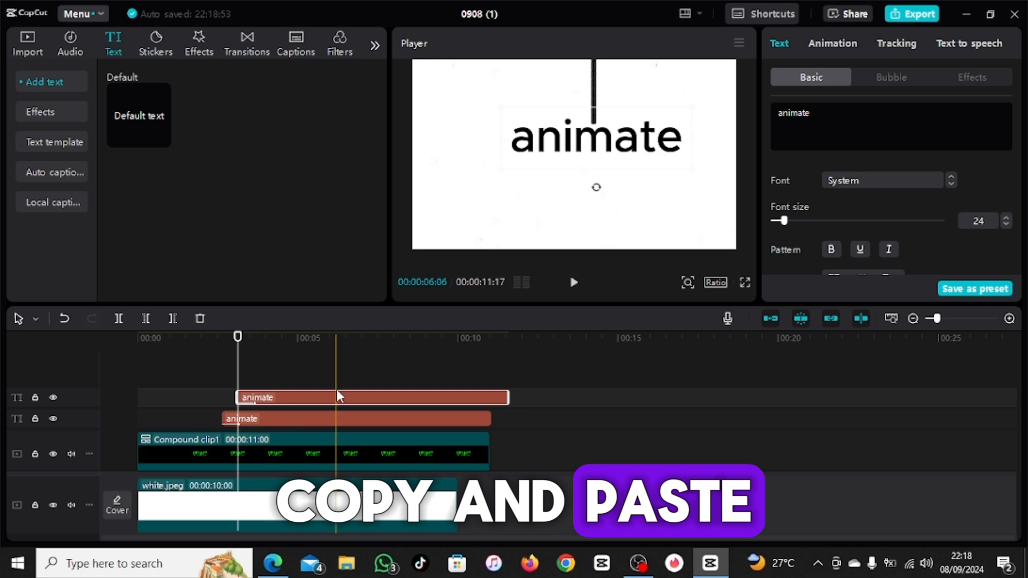
{"action": "left_click", "coordinate": [260, 378]}
{"action": "left_click", "coordinate": [249, 399]}
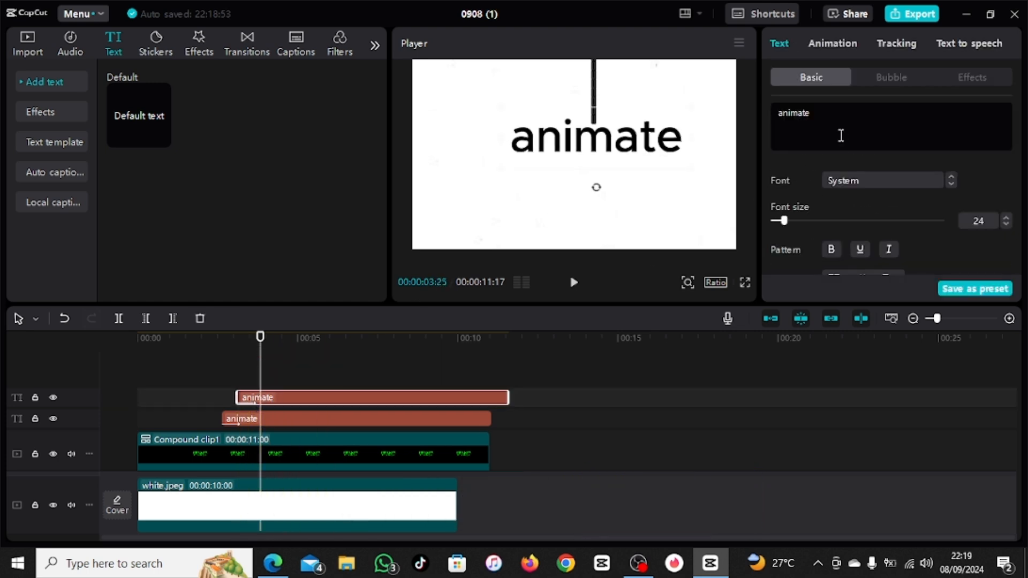
{"action": "left_click_drag", "start_coordinate": [824, 115], "coordinate": [760, 116]}
{"action": "type", "text": "yo"}
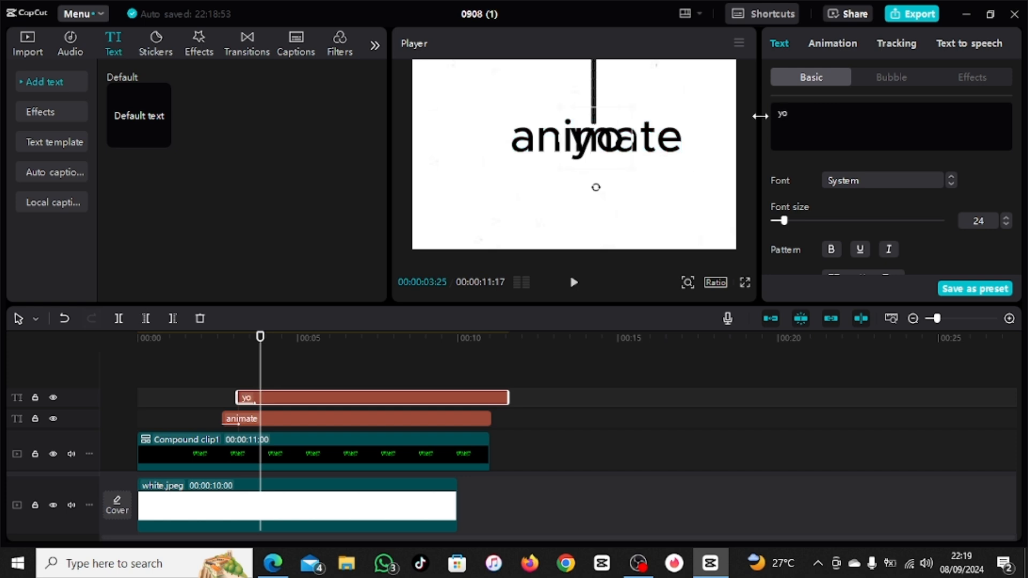
{"action": "type", "text": "ur"}
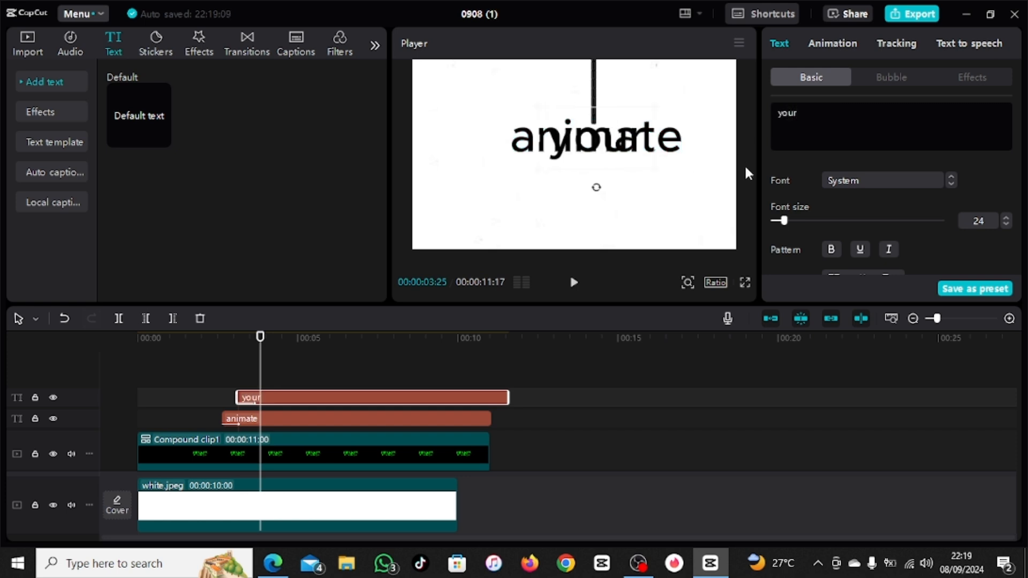
Step: Retype the "your" text as "YOUR" in the Vollkorn-Md font and position it below the right end of "animate"
{"action": "left_click_drag", "start_coordinate": [597, 151], "coordinate": [647, 174]}
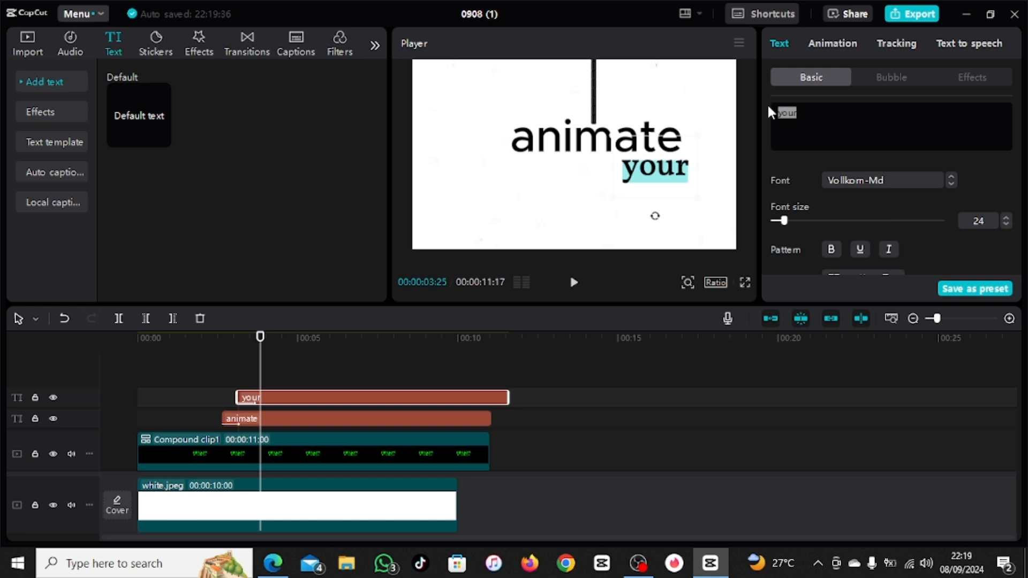
{"action": "type", "text": "Y"}
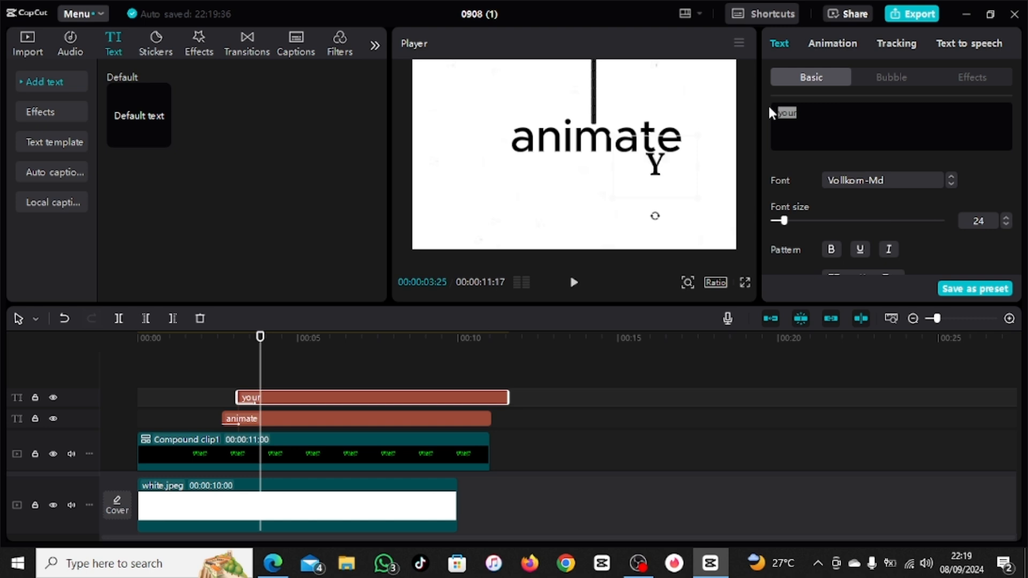
{"action": "type", "text": "OUR"}
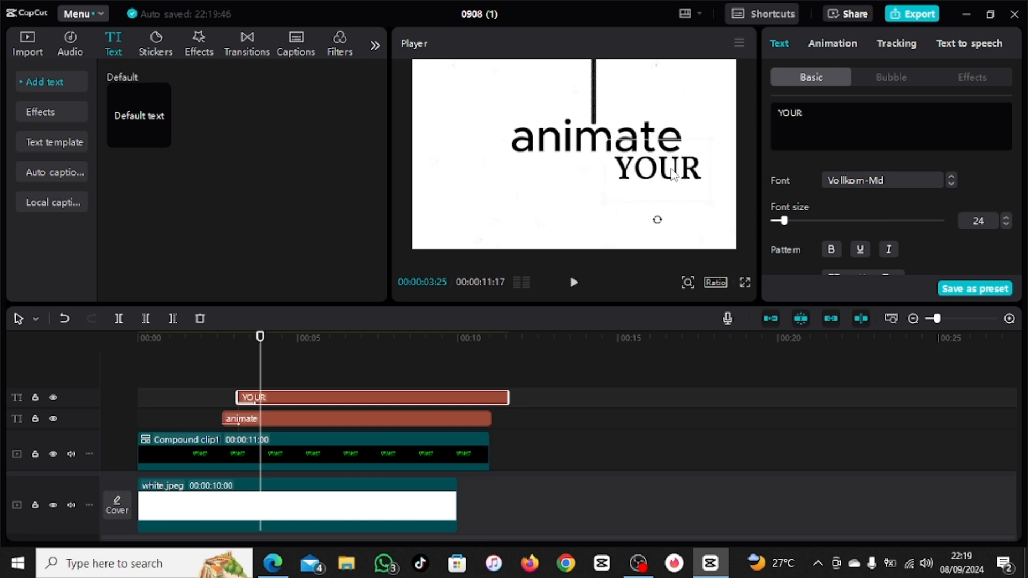
{"action": "left_click_drag", "start_coordinate": [671, 169], "coordinate": [685, 170]}
Step: Duplicate the "YOUR" clip at 00:00:03:25, change the copy to "TEXT", and move it down to the left of "YOUR"
{"action": "left_click_drag", "start_coordinate": [285, 399], "coordinate": [308, 380]}
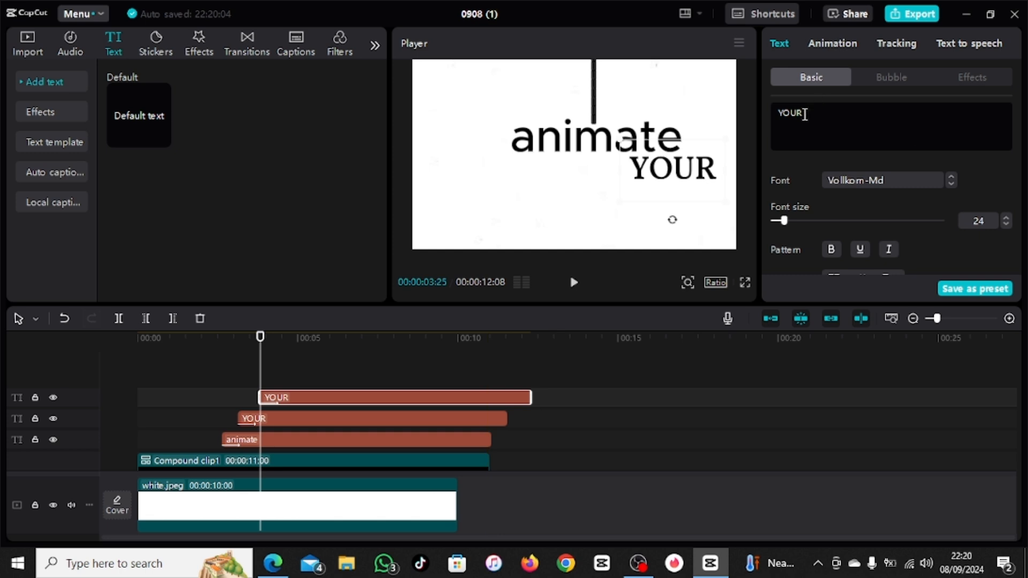
{"action": "type", "text": "TEXT"}
{"action": "scroll", "coordinate": [820, 203], "scroll_direction": "down", "scroll_amount": 2}
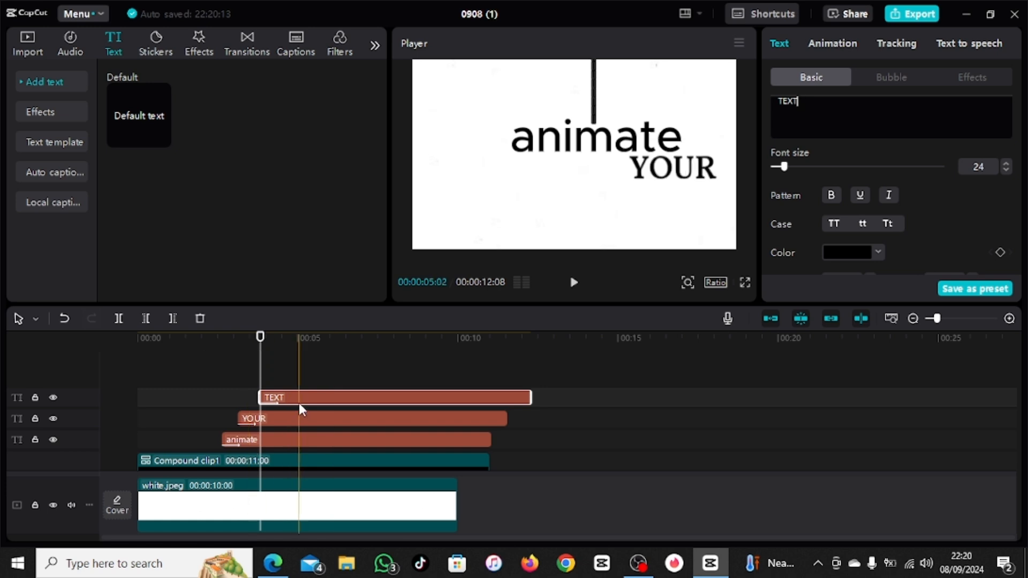
{"action": "left_click", "coordinate": [272, 375]}
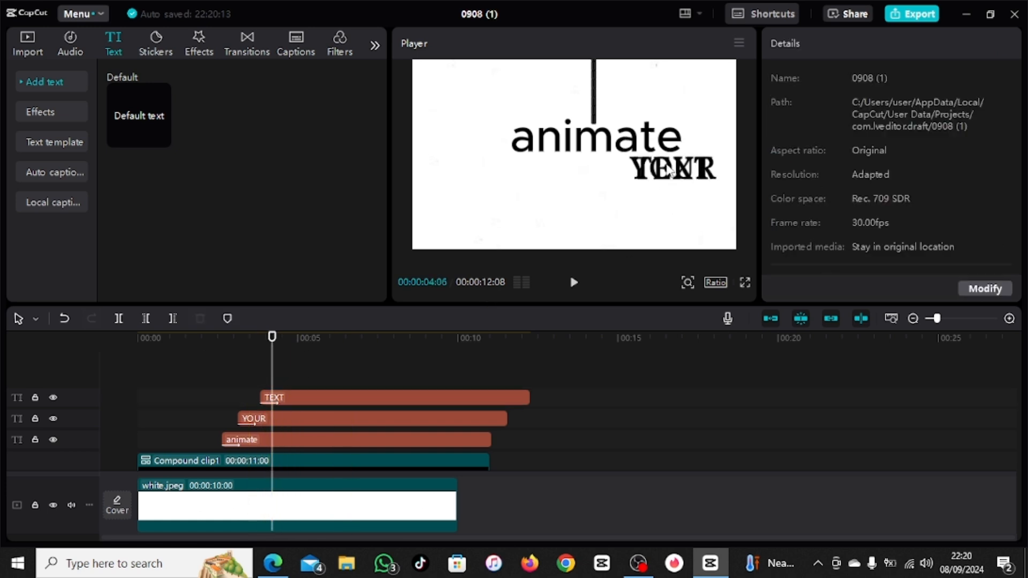
{"action": "left_click_drag", "start_coordinate": [670, 171], "coordinate": [593, 195]}
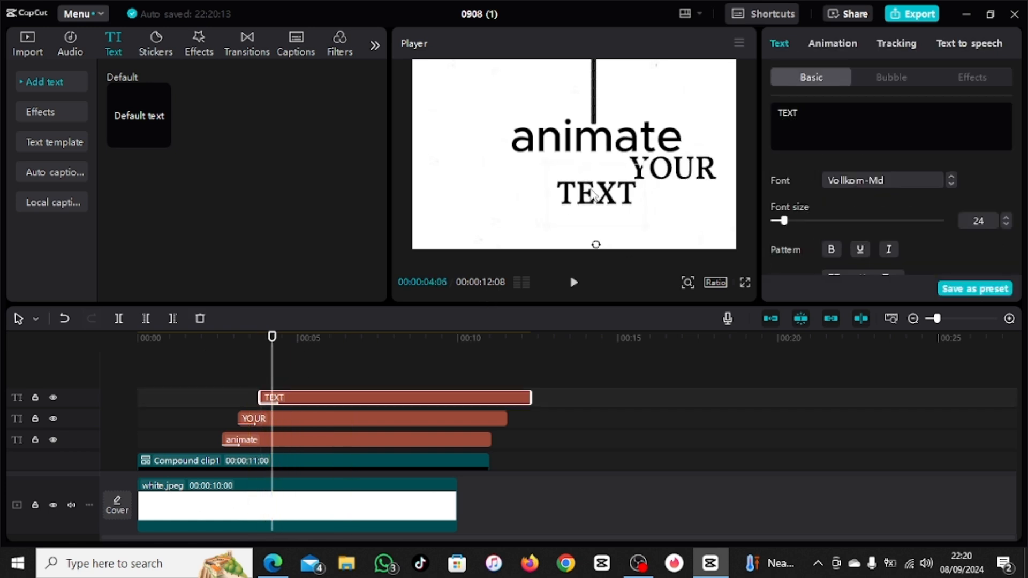
Step: Duplicate the "TEXT" clip at 00:00:04:12, reword the copy as "LIKE THIS" in the Lipatan font, and place it beneath "TEXT"
{"action": "key", "text": "ctrl+c"}
{"action": "key", "text": "ctrl+v"}
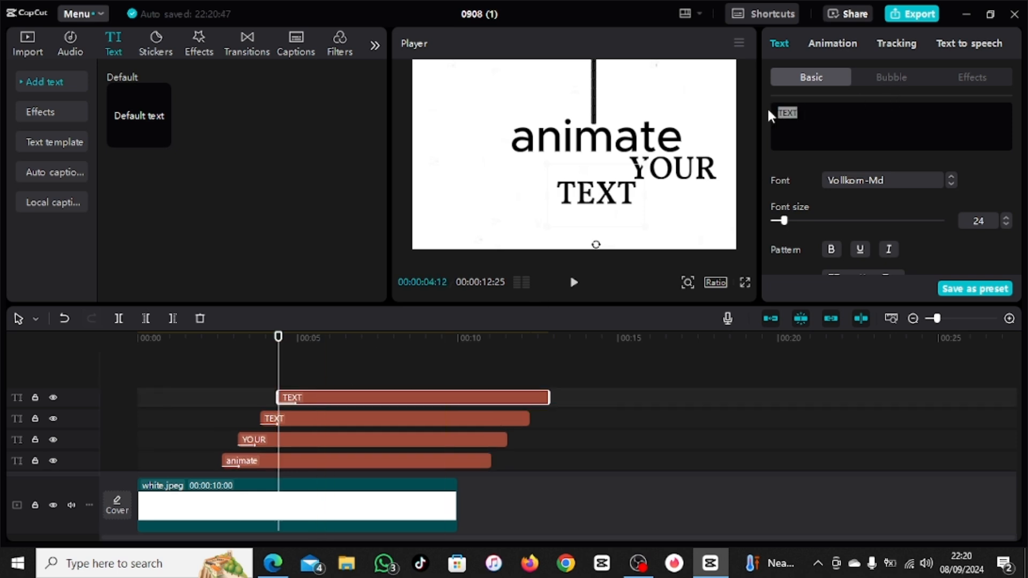
{"action": "type", "text": "LIKE TIS"}
{"action": "left_click", "coordinate": [950, 177]}
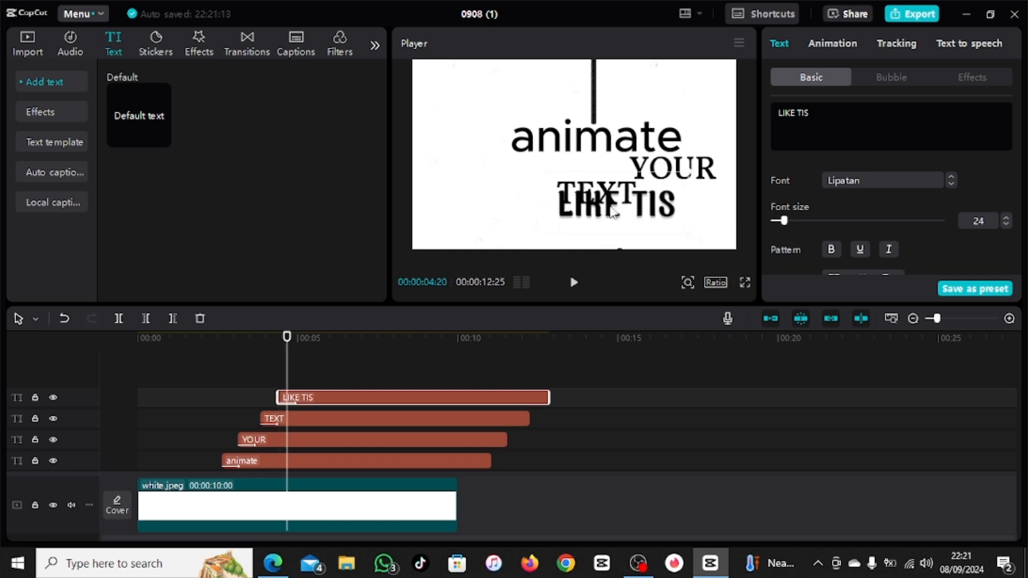
{"action": "left_click_drag", "start_coordinate": [607, 212], "coordinate": [642, 226]}
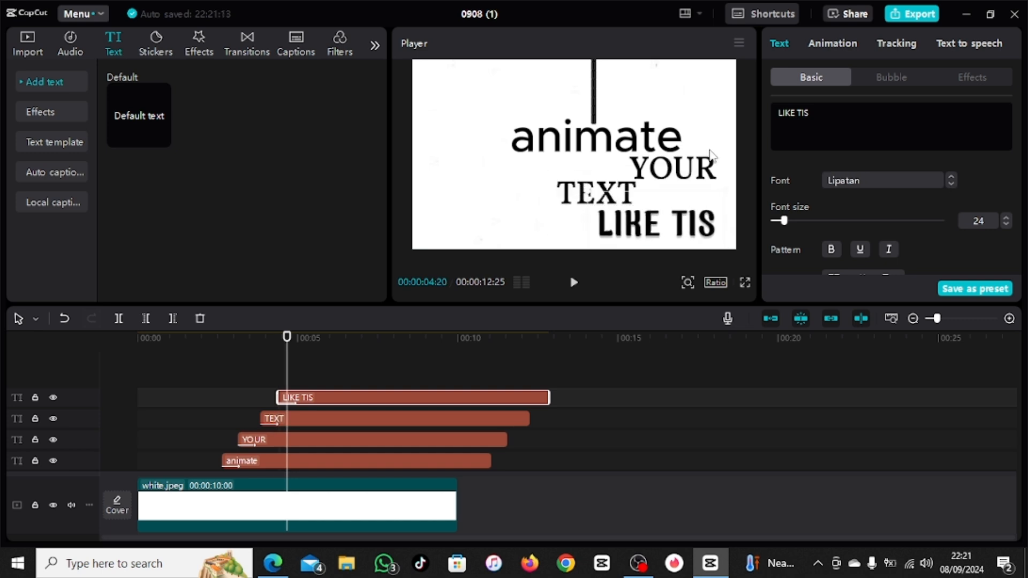
{"action": "type", "text": "H"}
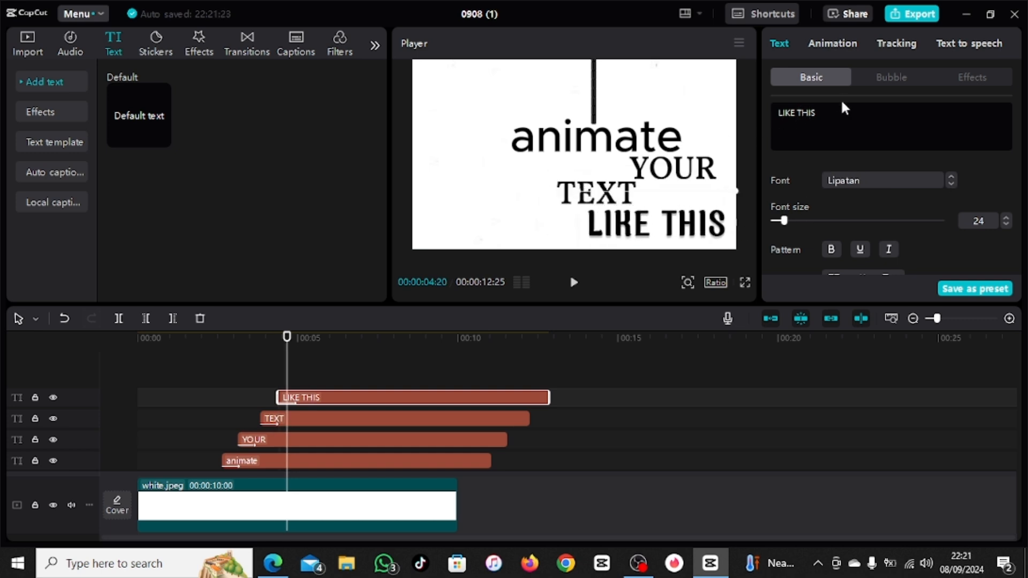
Step: Change the "LIKE THIS" text color to bright green 00FF18
{"action": "scroll", "coordinate": [829, 222], "scroll_direction": "down", "scroll_amount": 1}
{"action": "left_click", "coordinate": [838, 252]}
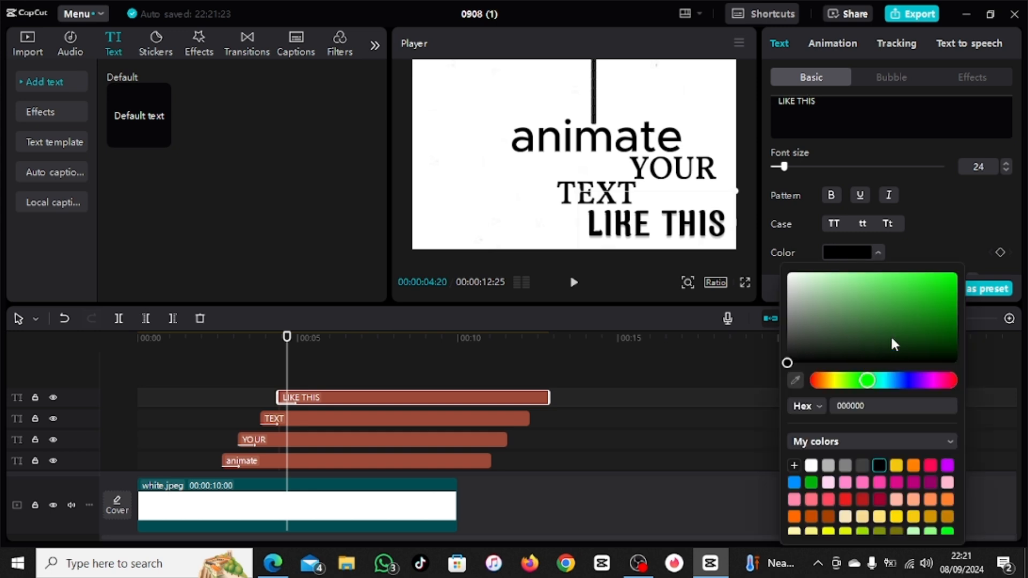
{"action": "scroll", "coordinate": [926, 479], "scroll_direction": "down", "scroll_amount": 2}
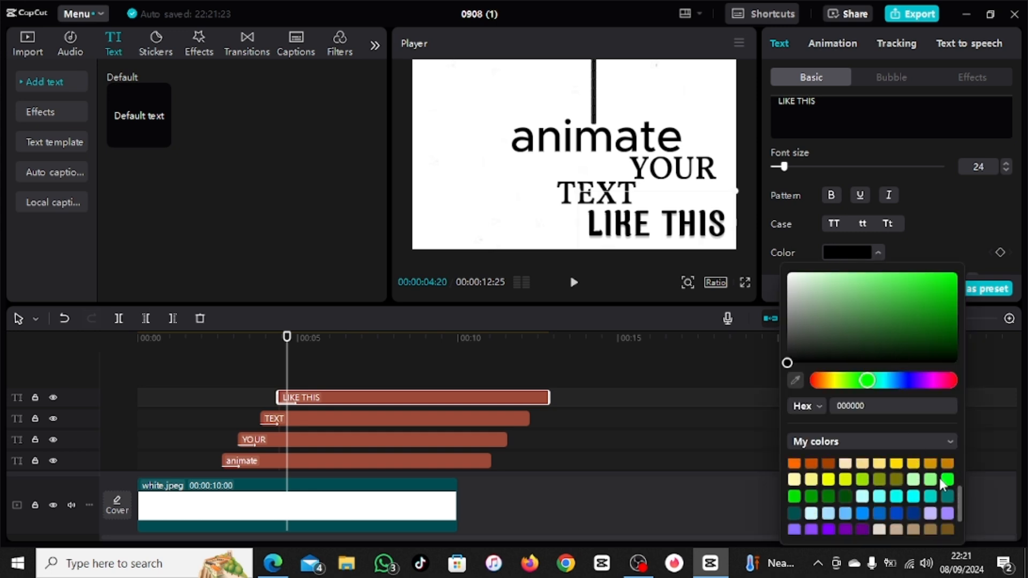
{"action": "left_click", "coordinate": [945, 478]}
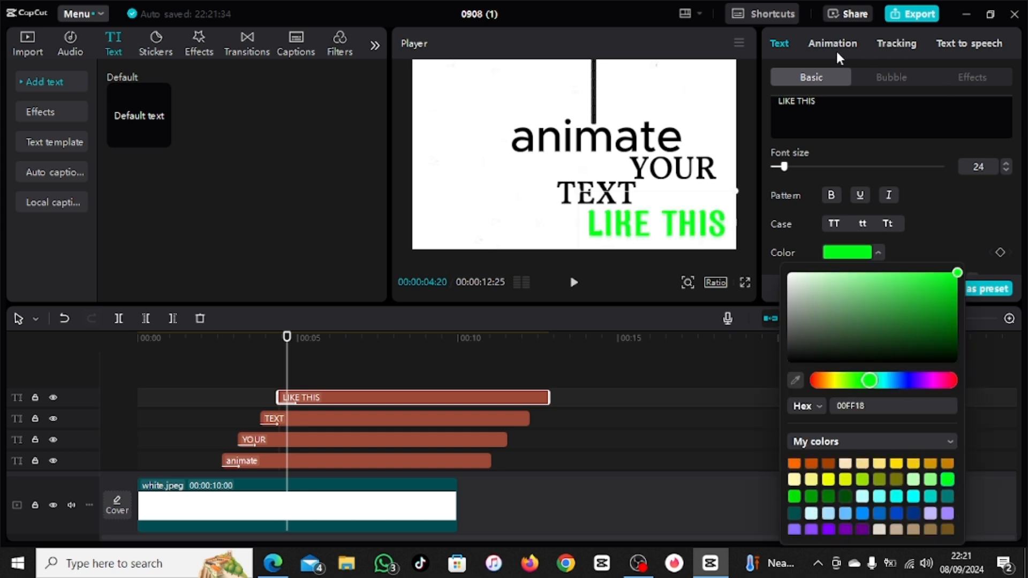
Step: Apply the Spin In 2 entrance animation to the "LIKE THIS" text
{"action": "left_click", "coordinate": [835, 47]}
{"action": "scroll", "coordinate": [795, 230], "scroll_direction": "down", "scroll_amount": 1}
{"action": "left_click", "coordinate": [787, 217]}
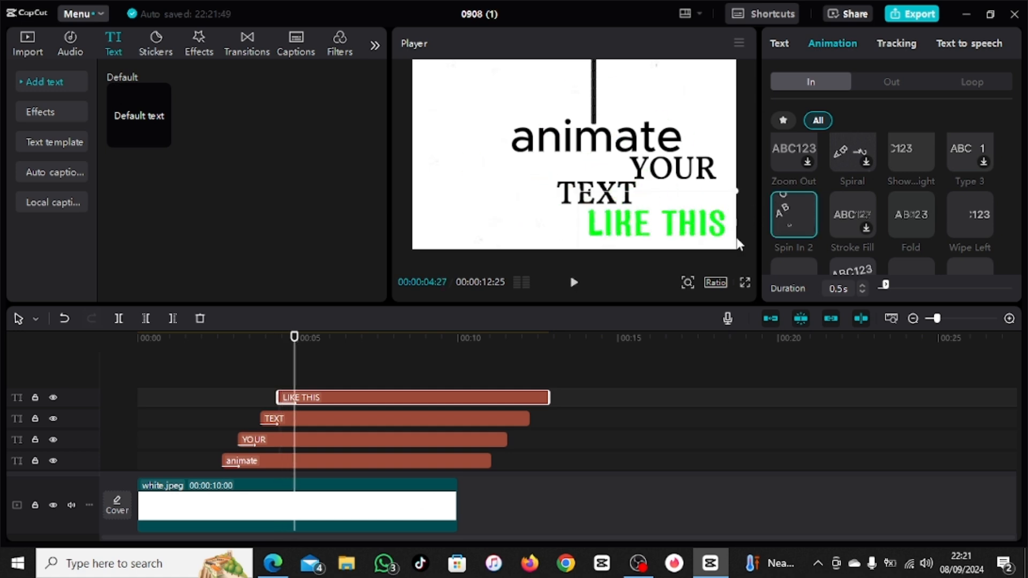
Step: Select the "animate", "YOUR", "TEXT" and "LIKE THIS" clips together and combine them into a compound clip
{"action": "left_click", "coordinate": [336, 372]}
{"action": "key", "text": "ctrl+a"}
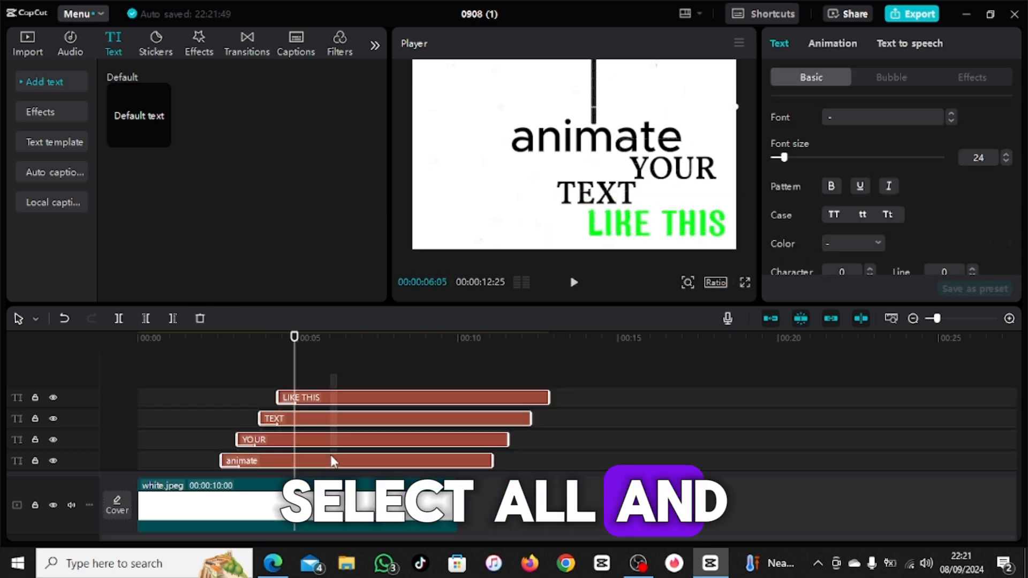
{"action": "right_click", "coordinate": [344, 397]}
{"action": "left_click", "coordinate": [391, 425]}
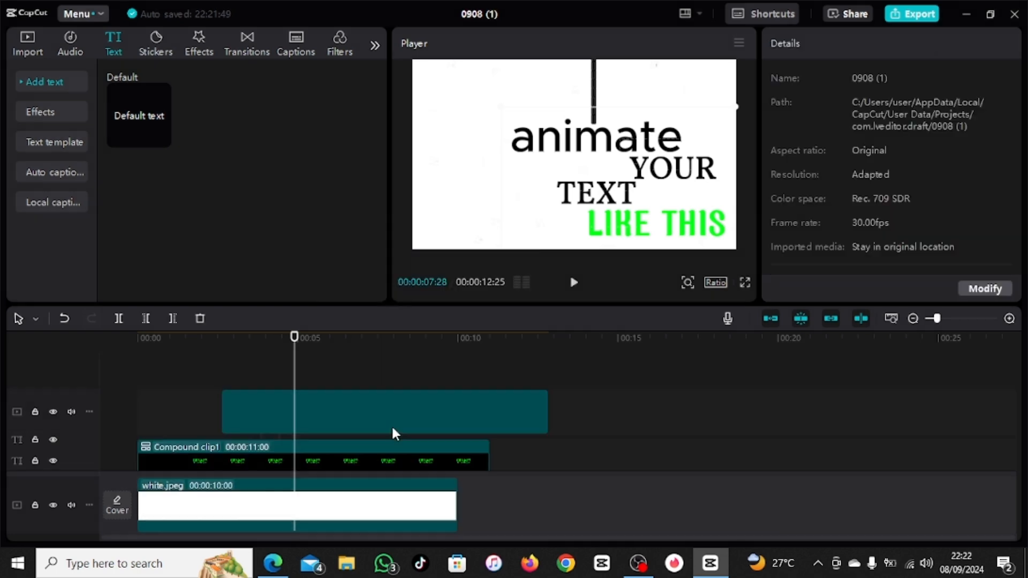
Step: Merge the two compound clips above the white background into one compound clip
{"action": "left_click", "coordinate": [349, 373]}
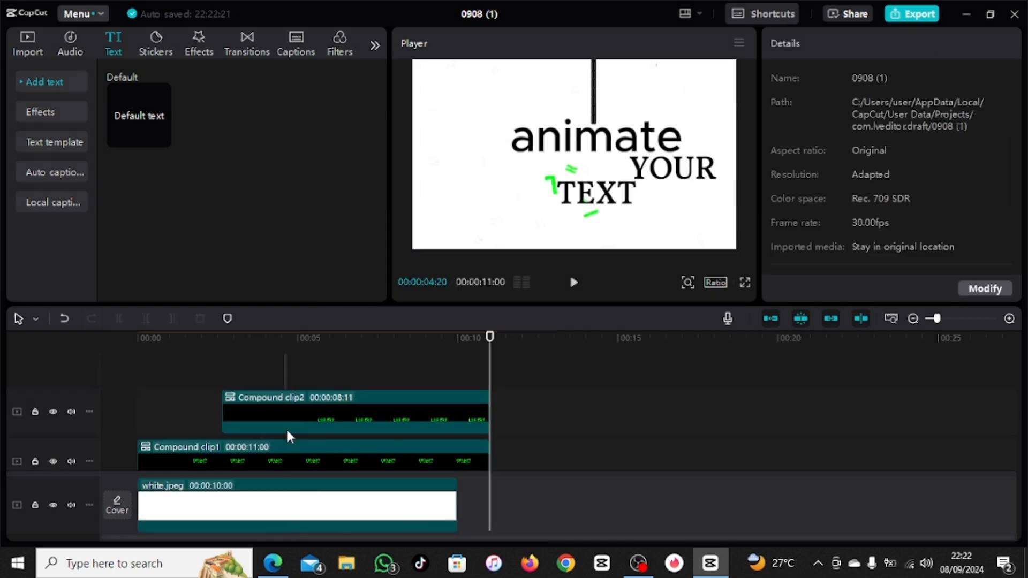
{"action": "left_click", "coordinate": [289, 455]}
{"action": "right_click", "coordinate": [288, 448]}
{"action": "left_click", "coordinate": [320, 232]}
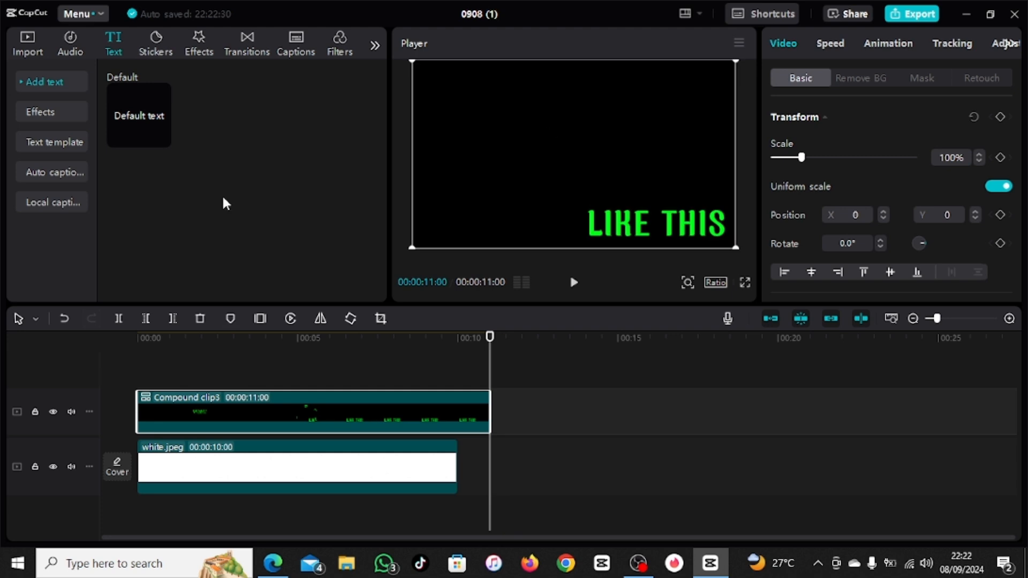
Step: Split the merged compound clip at 00:00:10:00, the end of white.jpeg, and delete the excess part
{"action": "left_click_drag", "start_coordinate": [491, 337], "coordinate": [457, 337]}
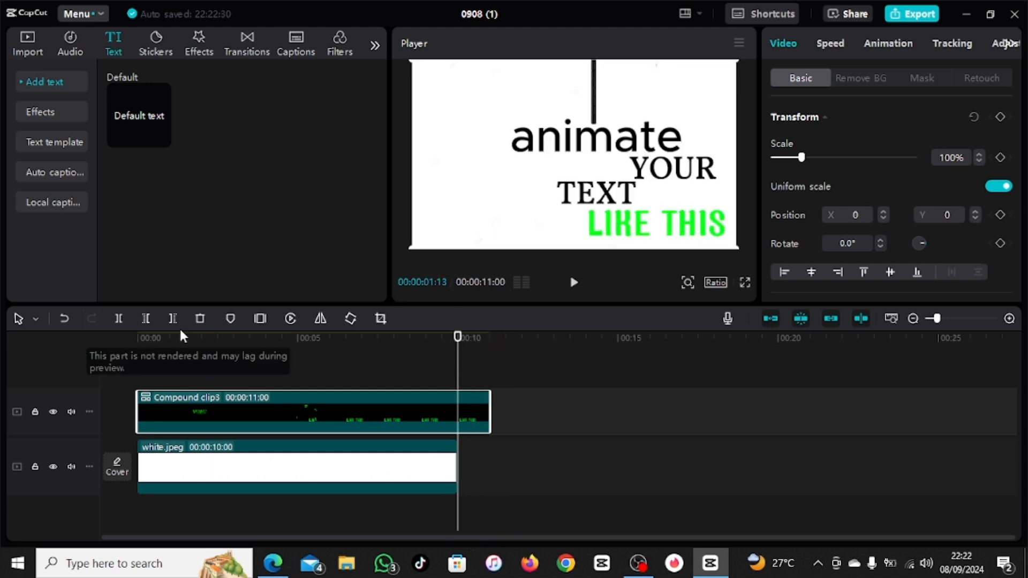
{"action": "left_click", "coordinate": [119, 319]}
{"action": "left_click", "coordinate": [202, 320]}
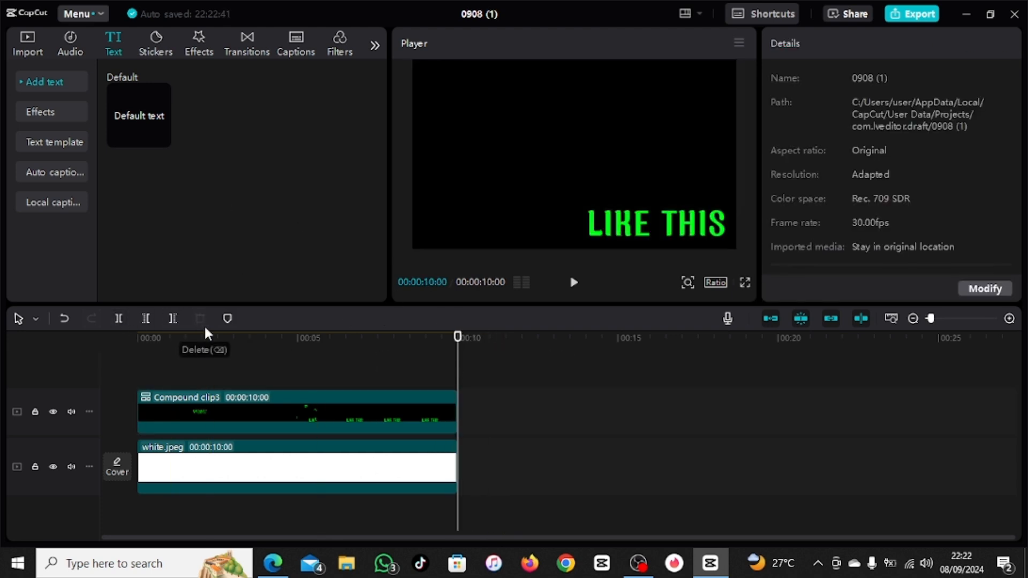
Step: Play the sequence from the start to preview the text animation, stopping once "LIKE THIS" has fully appeared
{"action": "left_click", "coordinate": [447, 345]}
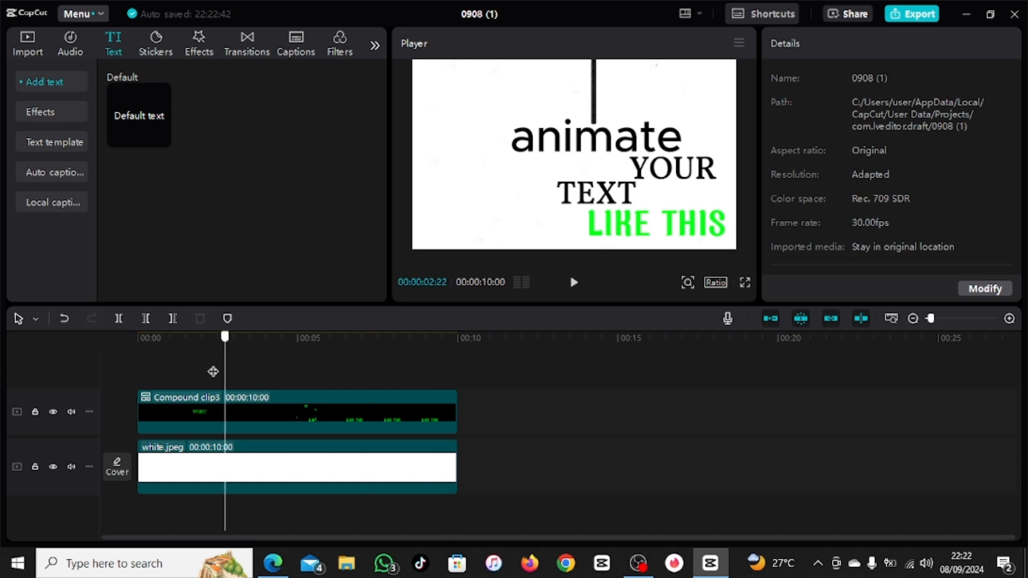
{"action": "key", "text": "Home"}
{"action": "left_click", "coordinate": [573, 282]}
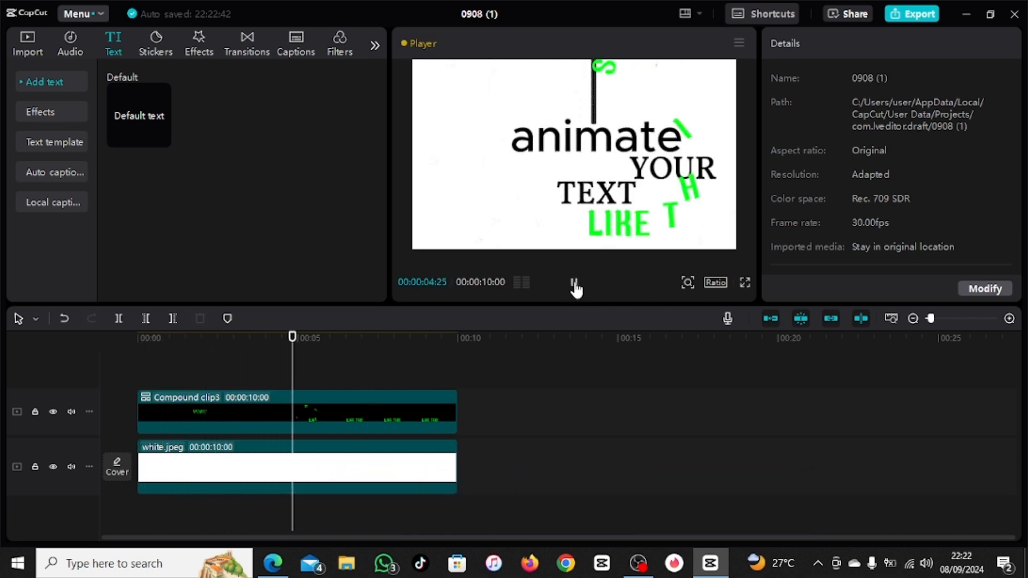
{"action": "left_click", "coordinate": [574, 282]}
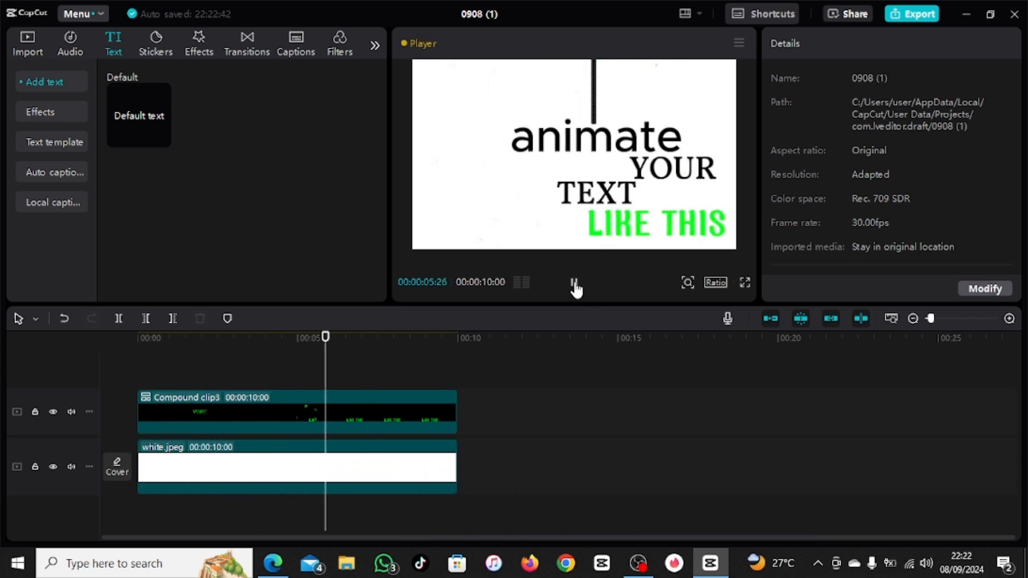
Step: Add a Transform keyframe to the merged compound clip just after the five-second mark
{"action": "left_click", "coordinate": [311, 425]}
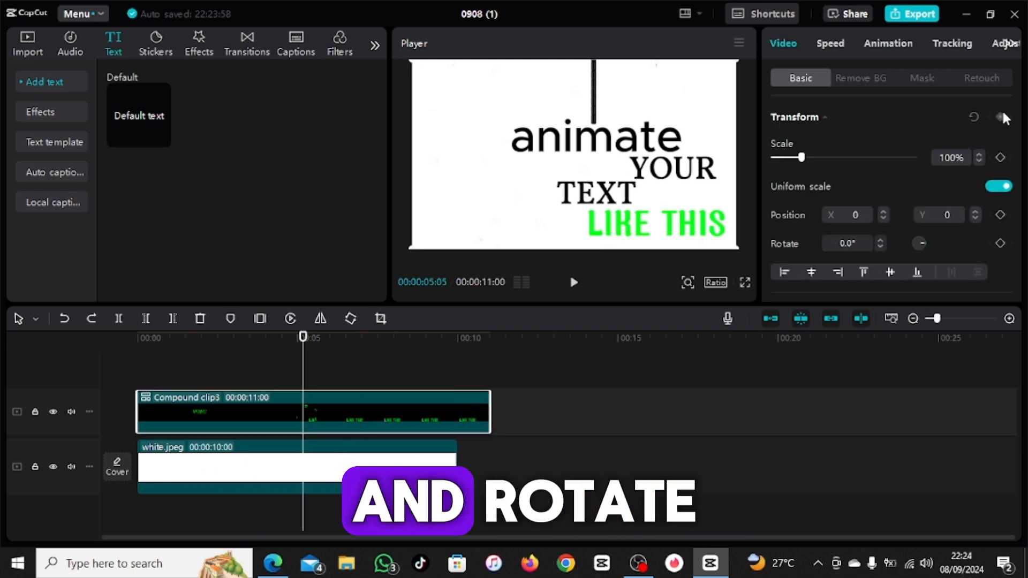
{"action": "left_click", "coordinate": [1000, 117]}
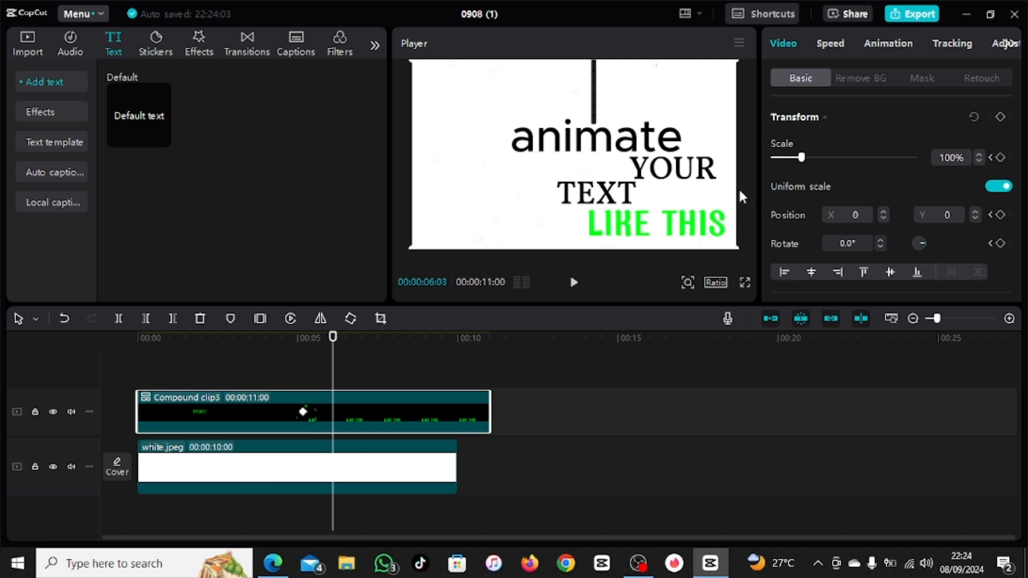
Step: At 00:00:06:03, keyframe the compound clip's rotation at -90.0° and its position at X -1393, Y -727
{"action": "left_click", "coordinate": [879, 246]}
{"action": "left_click", "coordinate": [878, 246]}
{"action": "left_click", "coordinate": [879, 246]}
{"action": "left_click", "coordinate": [879, 246]}
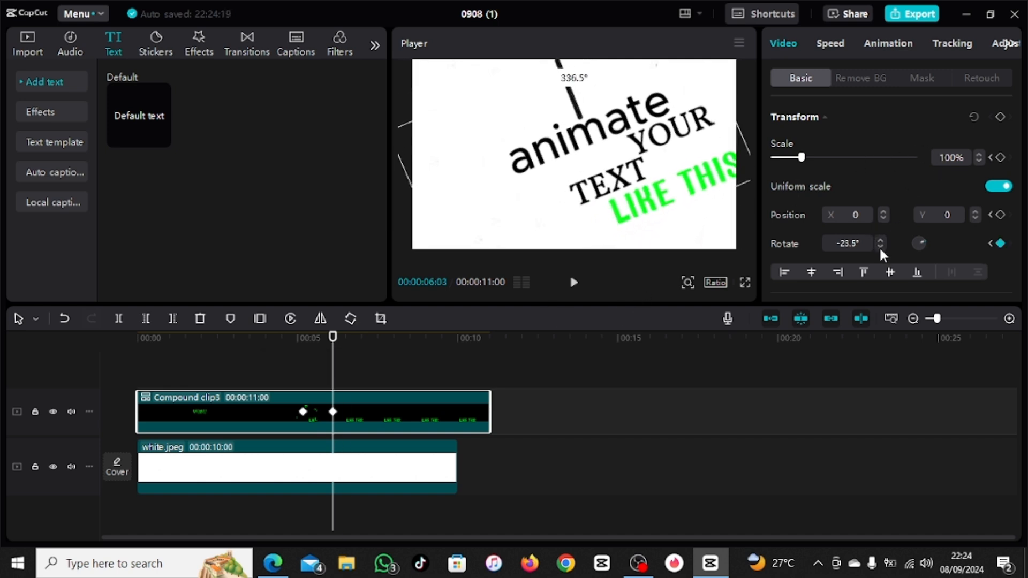
{"action": "left_click", "coordinate": [879, 246]}
{"action": "left_click", "coordinate": [879, 247]}
{"action": "left_click", "coordinate": [879, 247]}
{"action": "left_click", "coordinate": [878, 246]}
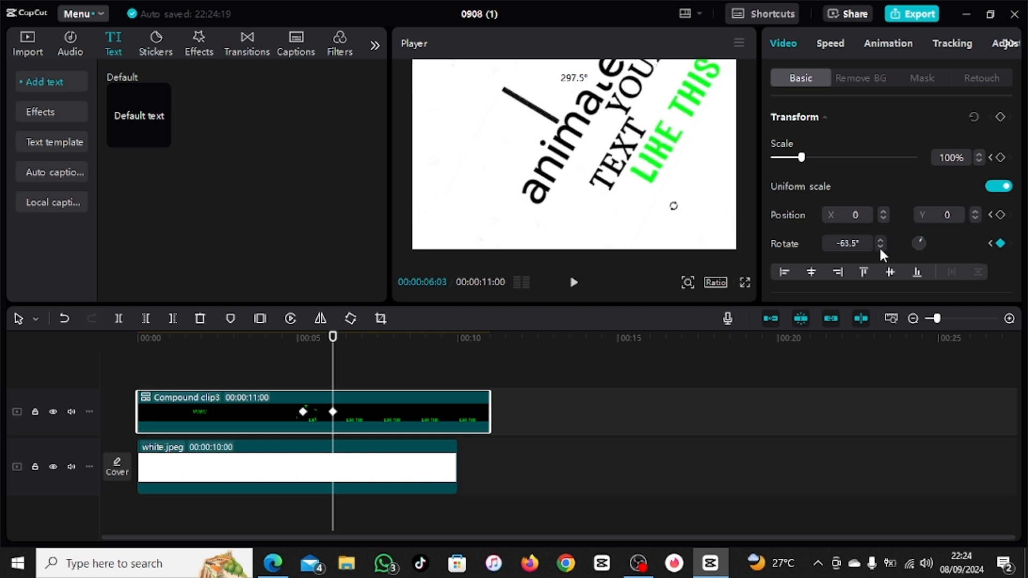
{"action": "left_click", "coordinate": [879, 246]}
{"action": "left_click", "coordinate": [879, 246]}
{"action": "left_click", "coordinate": [879, 247]}
{"action": "left_click", "coordinate": [879, 246]}
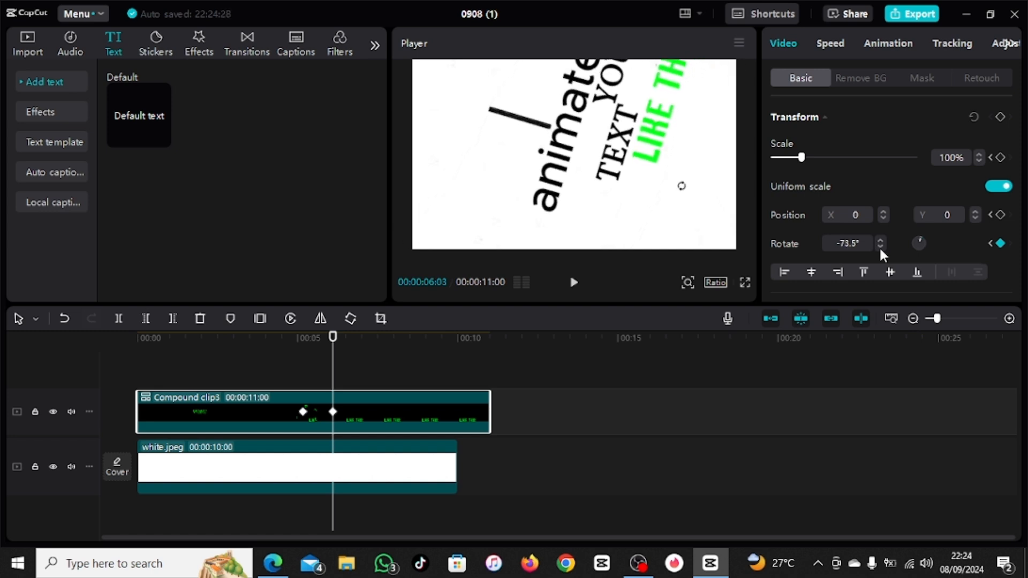
{"action": "left_click", "coordinate": [878, 246]}
{"action": "left_click", "coordinate": [878, 246]}
{"action": "left_click", "coordinate": [879, 246]}
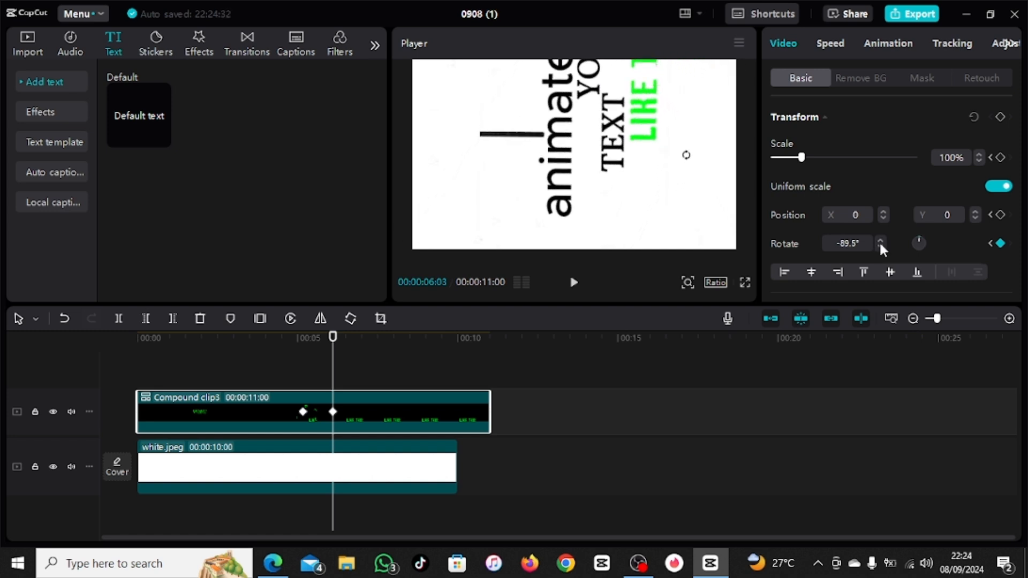
{"action": "left_click", "coordinate": [878, 243]}
{"action": "left_click_drag", "start_coordinate": [606, 138], "coordinate": [496, 190]}
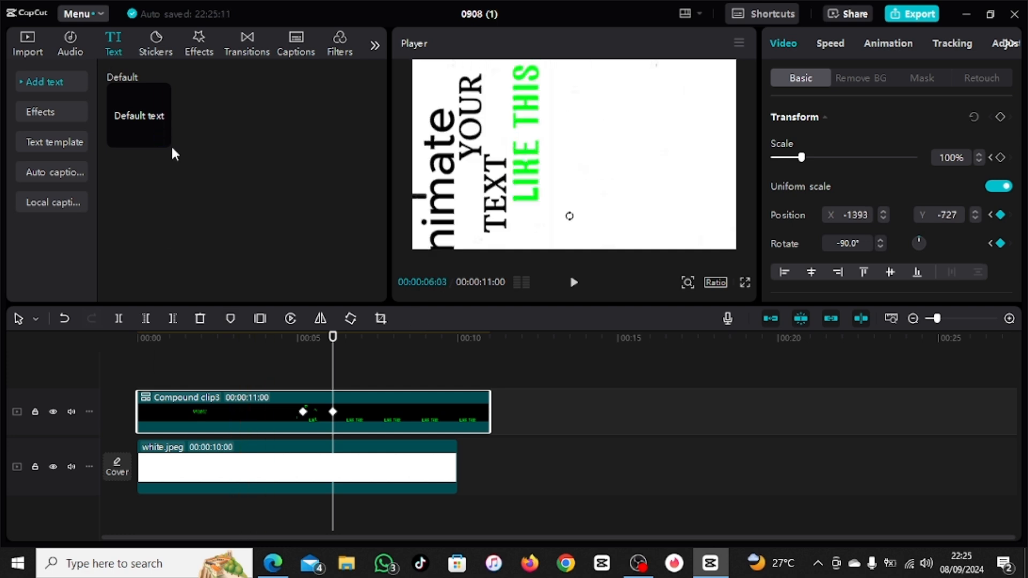
Step: Add a text clip reading "SUBSCRIBE" at 00:00:06:03 and extend it to the end of the compound clip
{"action": "left_click", "coordinate": [161, 138]}
{"action": "left_click_drag", "start_coordinate": [428, 399], "coordinate": [484, 404]}
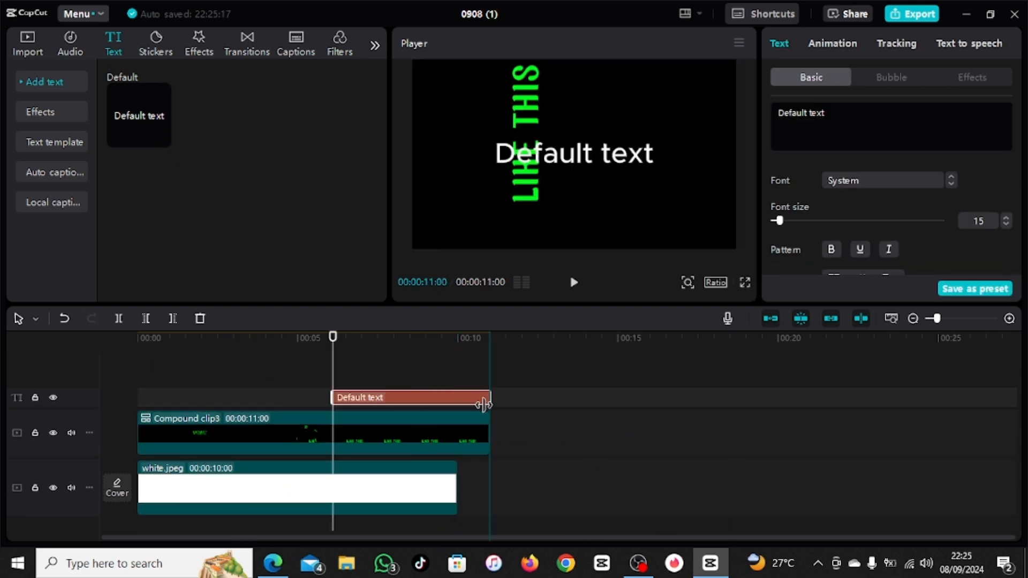
{"action": "left_click_drag", "start_coordinate": [826, 114], "coordinate": [765, 104]}
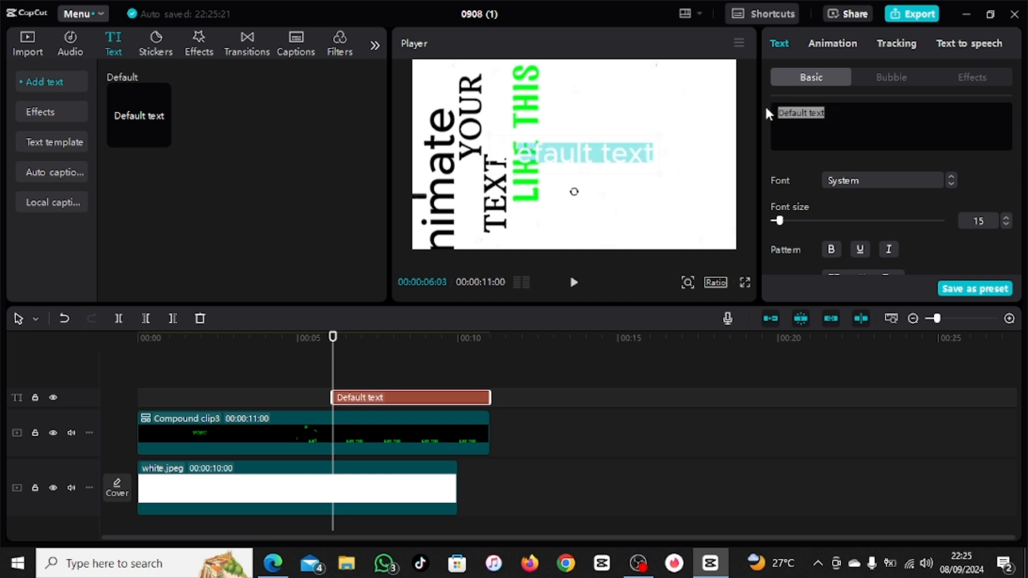
{"action": "type", "text": "SUBSCRIBE"}
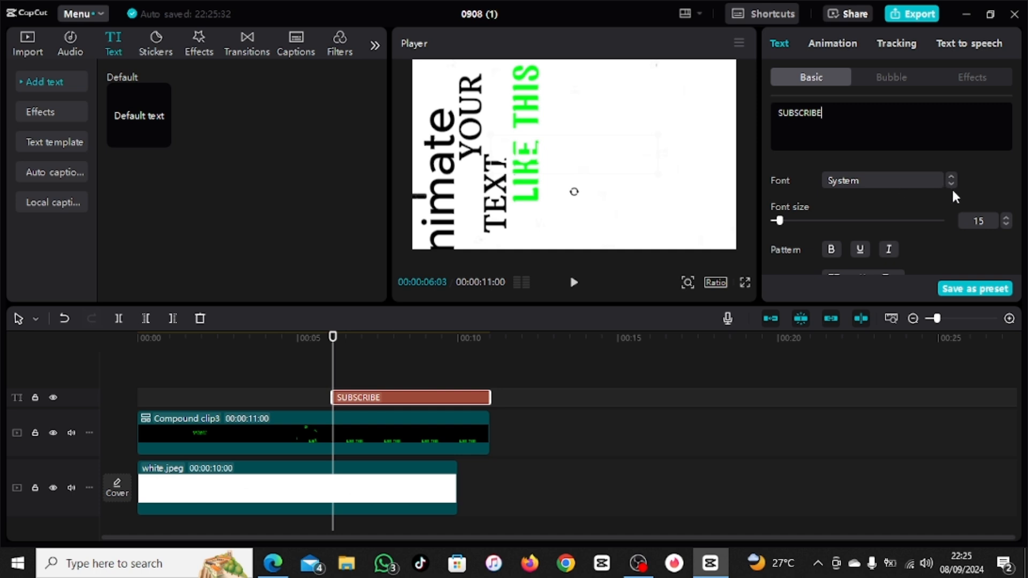
Step: Style the "SUBSCRIBE" text in black 000000, bold, with the ポッタ-Rg font
{"action": "scroll", "coordinate": [903, 220], "scroll_direction": "down", "scroll_amount": 2}
{"action": "left_click", "coordinate": [852, 255]}
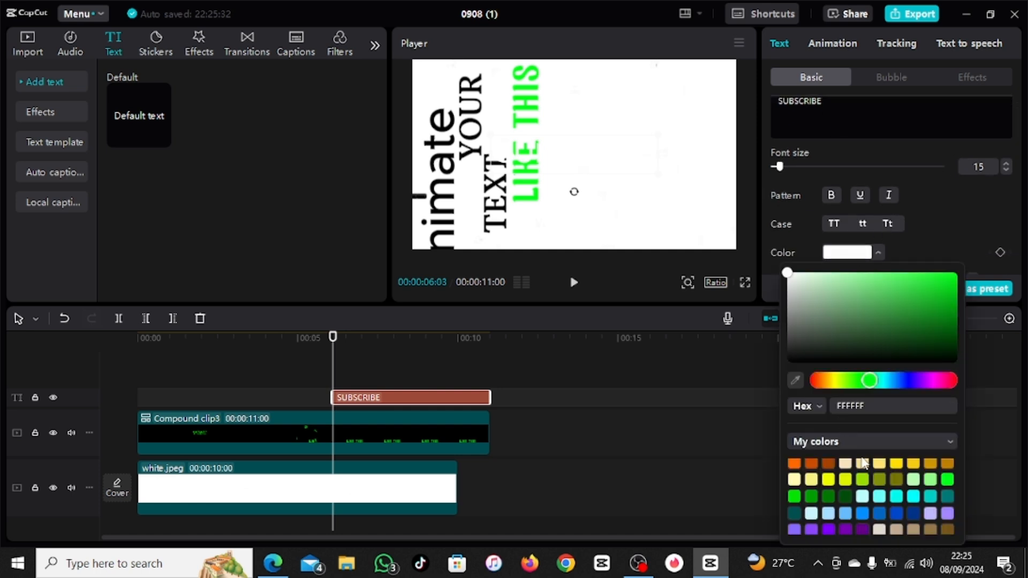
{"action": "scroll", "coordinate": [863, 463], "scroll_direction": "up", "scroll_amount": 5}
{"action": "left_click", "coordinate": [878, 465]}
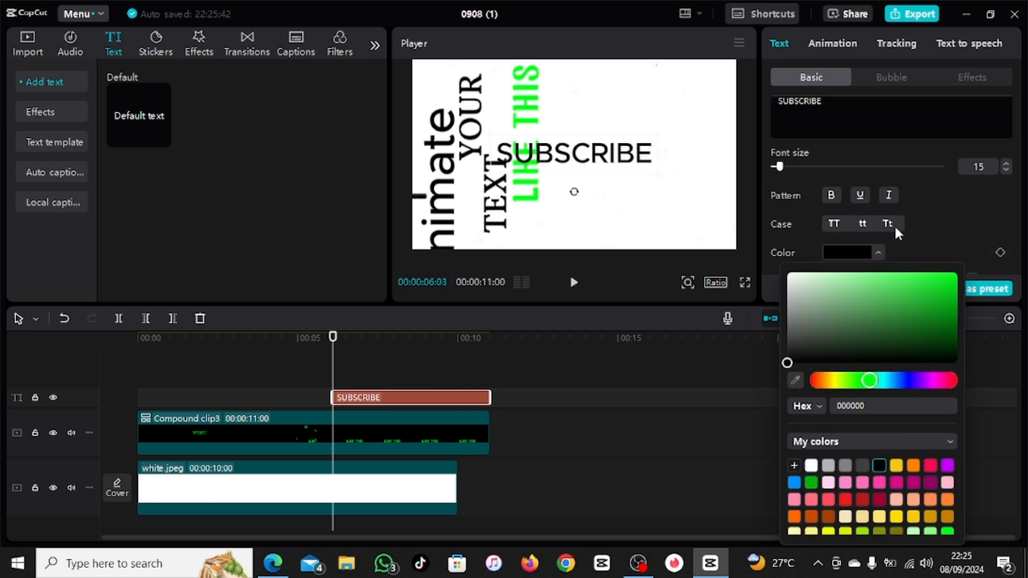
{"action": "left_click", "coordinate": [831, 198]}
{"action": "left_click", "coordinate": [831, 196]}
{"action": "scroll", "coordinate": [897, 203], "scroll_direction": "up", "scroll_amount": 2}
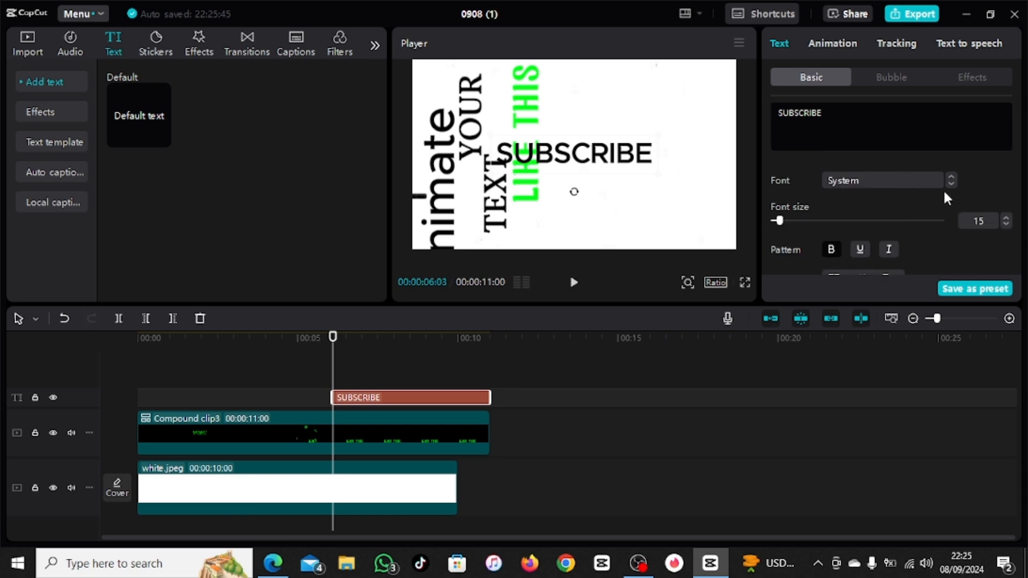
{"action": "left_click", "coordinate": [950, 185]}
Step: Move "SUBSCRIBE" to the right of the vertical "LIKE THIS" and apply the Fold entrance animation
{"action": "left_click_drag", "start_coordinate": [590, 157], "coordinate": [649, 127]}
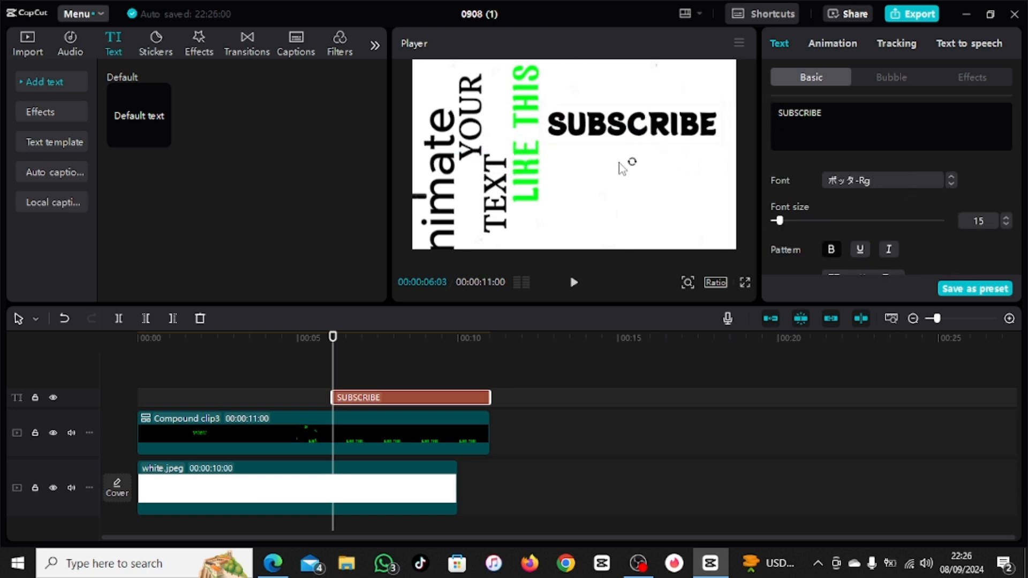
{"action": "left_click", "coordinate": [829, 48]}
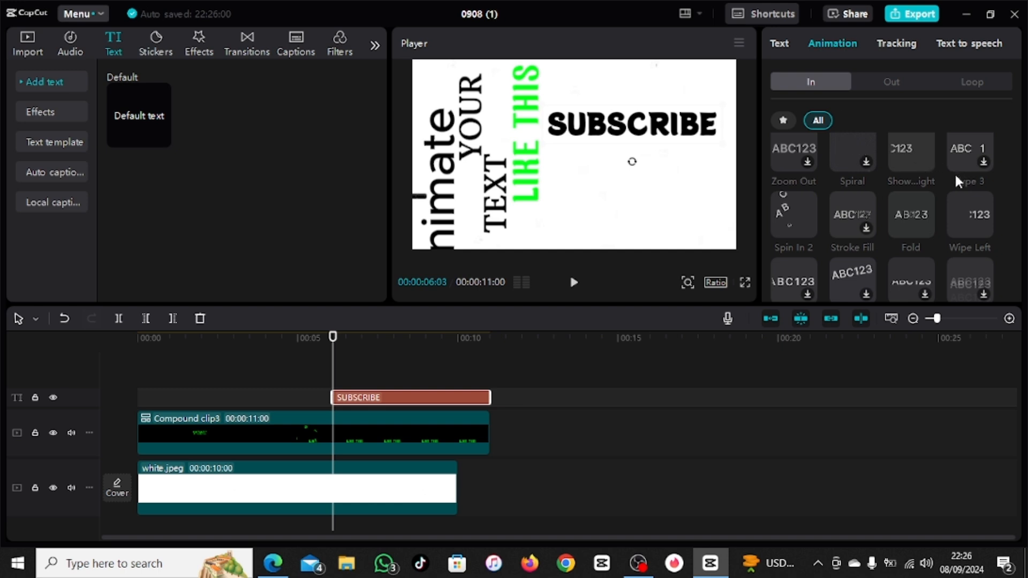
{"action": "left_click", "coordinate": [903, 209]}
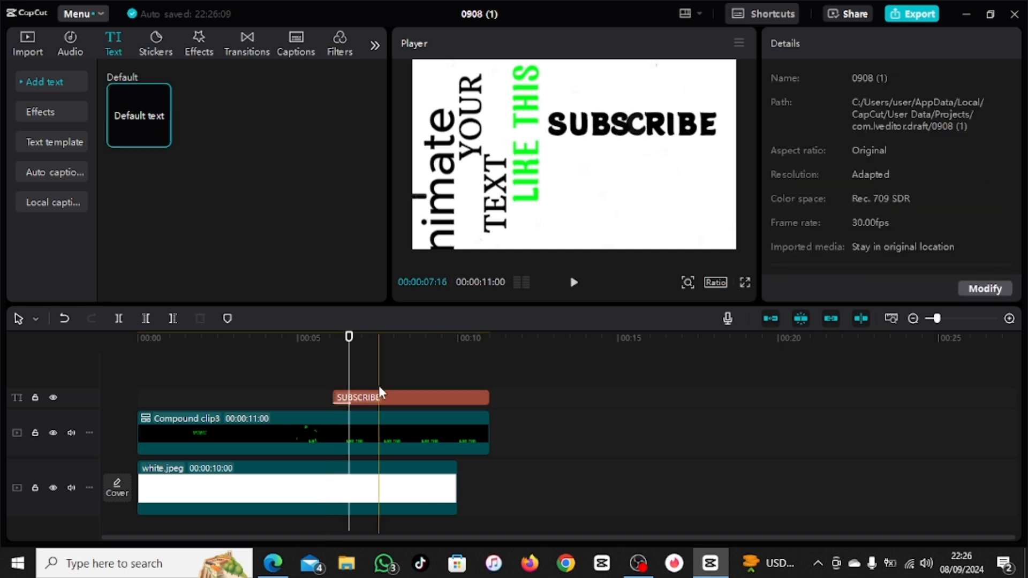
Step: Add another text clip at 00:00:06:18 reading "TO MY"
{"action": "left_click", "coordinate": [161, 138]}
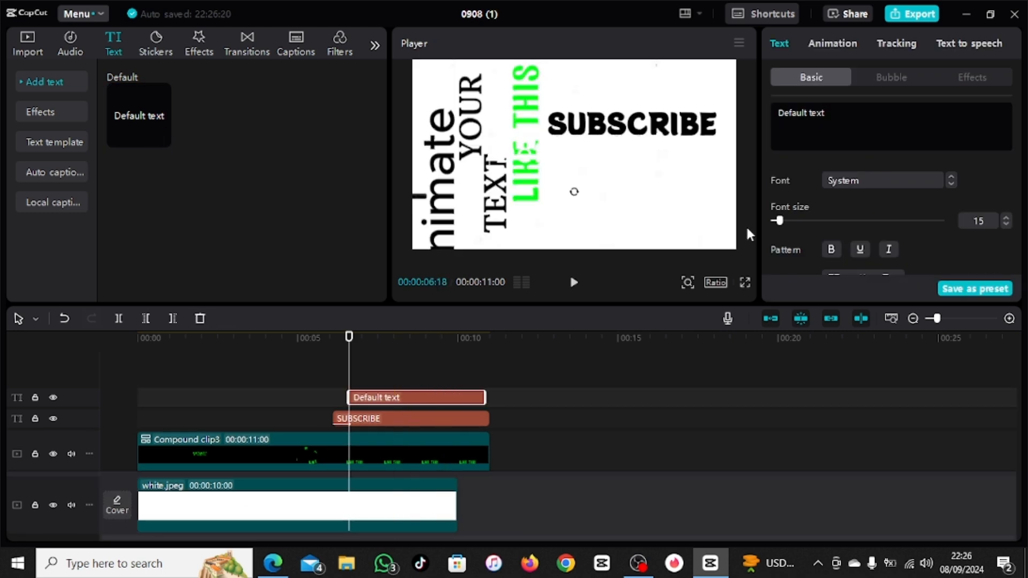
{"action": "left_click_drag", "start_coordinate": [837, 119], "coordinate": [763, 106]}
{"action": "type", "text": "MY"}
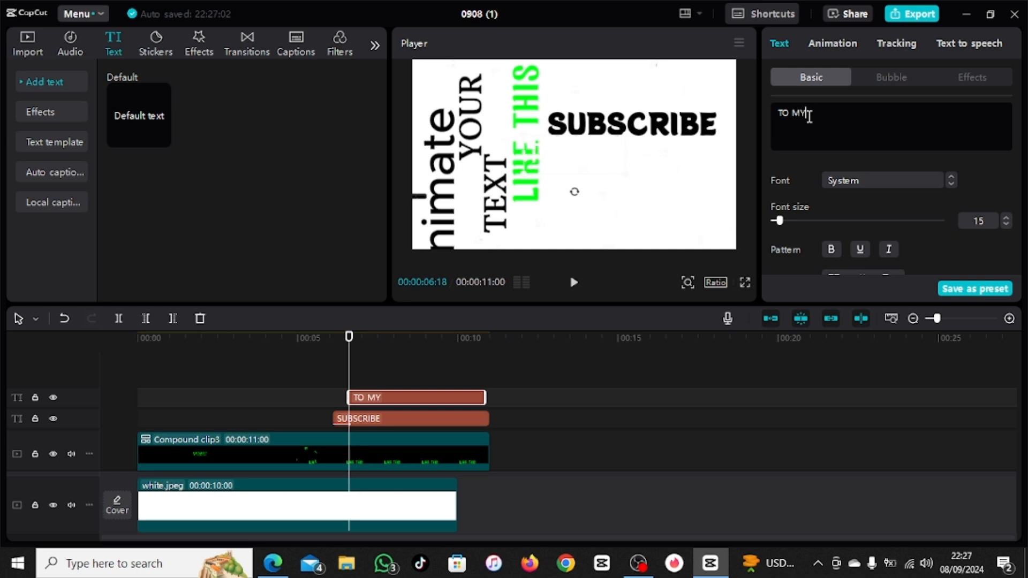
Step: Style the "TO MY" text in black 000000, bold, with the 新一細明體異體 font
{"action": "scroll", "coordinate": [843, 262], "scroll_direction": "down", "scroll_amount": 2}
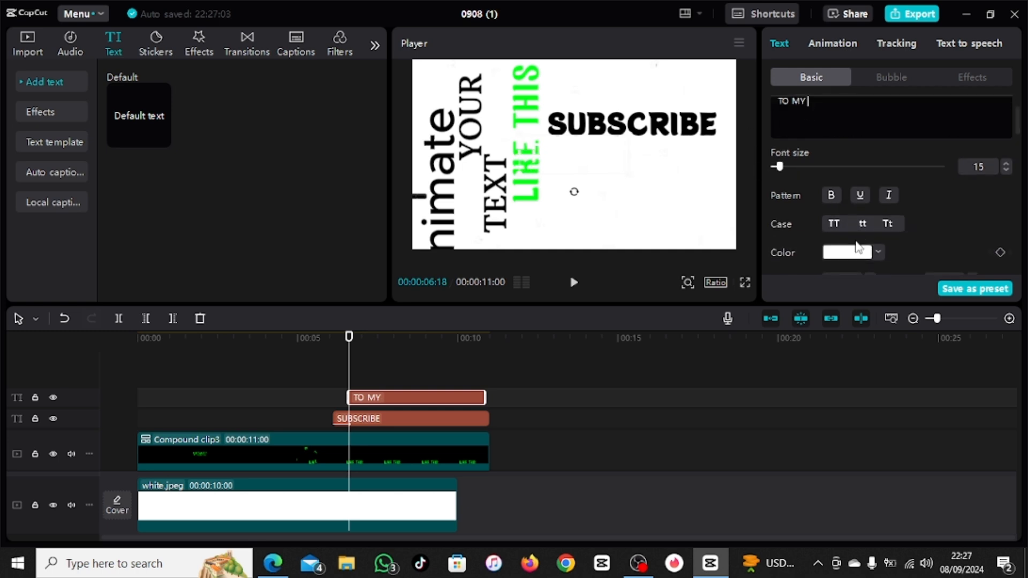
{"action": "left_click", "coordinate": [851, 252]}
{"action": "left_click", "coordinate": [878, 466]}
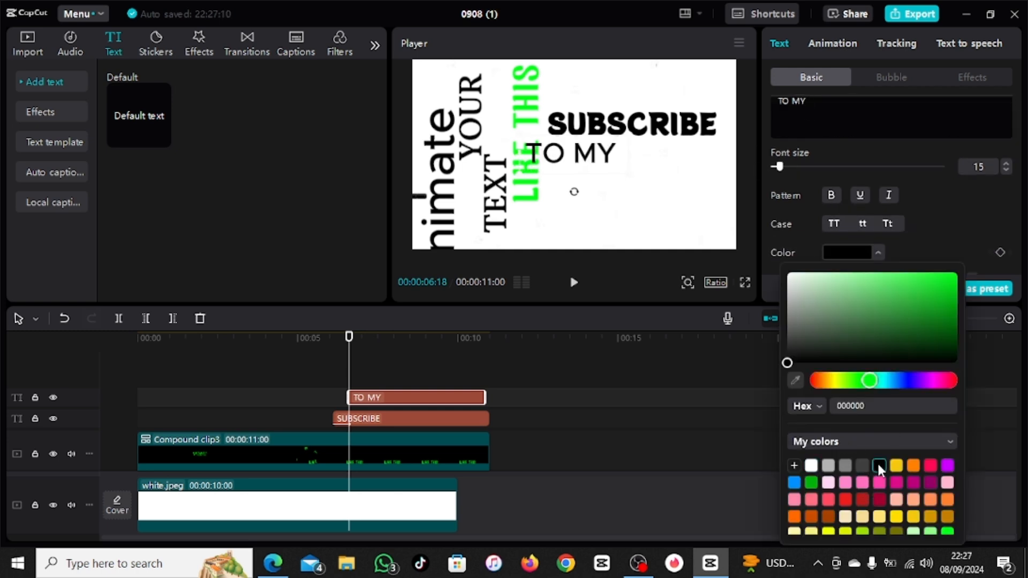
{"action": "left_click", "coordinate": [856, 184]}
{"action": "scroll", "coordinate": [1001, 207], "scroll_direction": "up", "scroll_amount": 2}
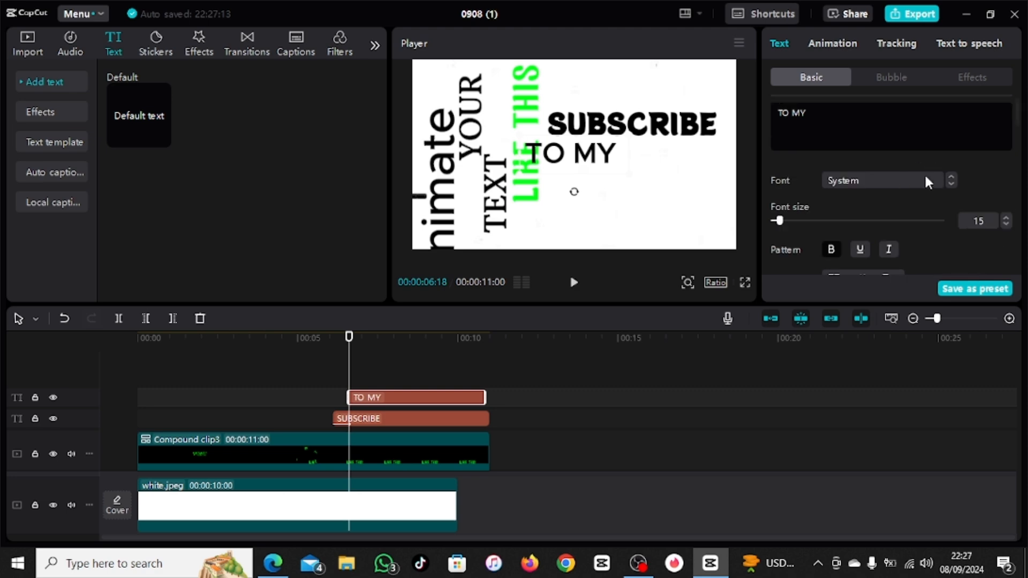
{"action": "left_click", "coordinate": [951, 184]}
{"action": "left_click", "coordinate": [951, 184]}
Step: Center "TO MY" beneath "SUBSCRIBE" and apply the Pop Up entrance animation
{"action": "left_click_drag", "start_coordinate": [622, 168], "coordinate": [646, 162]}
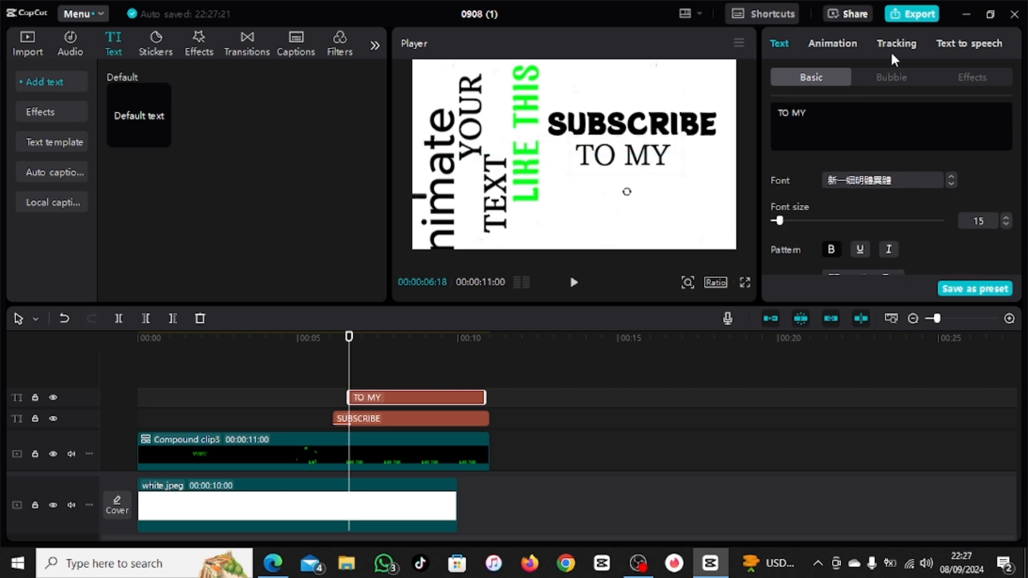
{"action": "left_click", "coordinate": [832, 43]}
{"action": "left_click", "coordinate": [911, 162]}
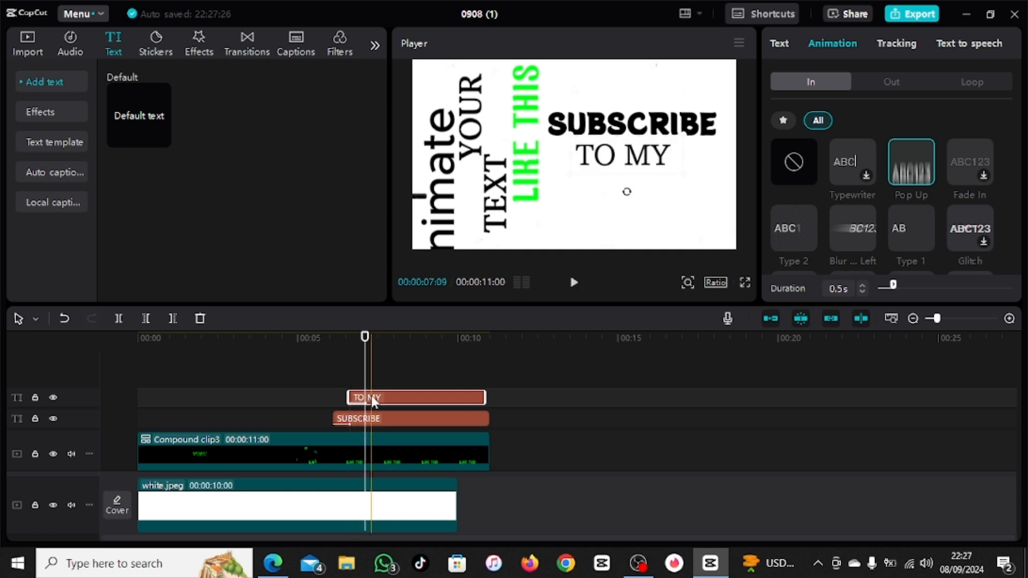
Step: Add a "CHANNEL" text clip at 00:00:07:03 on a track above the "TO MY" clip and color it blue
{"action": "left_click_drag", "start_coordinate": [371, 396], "coordinate": [387, 378]}
{"action": "left_click", "coordinate": [393, 396]}
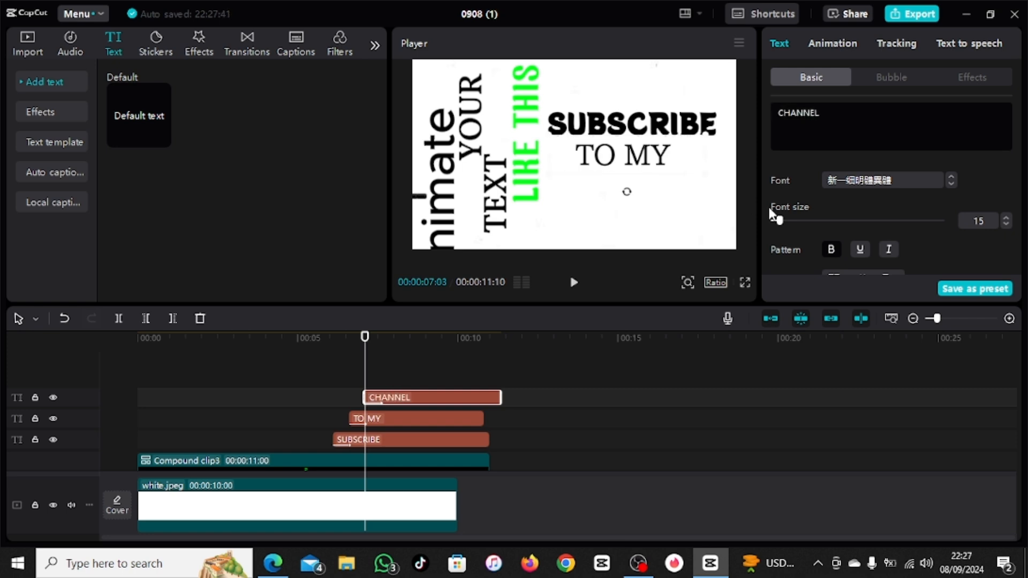
{"action": "scroll", "coordinate": [856, 214], "scroll_direction": "down", "scroll_amount": 3}
{"action": "scroll", "coordinate": [863, 250], "scroll_direction": "up", "scroll_amount": 3}
{"action": "scroll", "coordinate": [848, 225], "scroll_direction": "down", "scroll_amount": 1}
{"action": "left_click", "coordinate": [856, 252]}
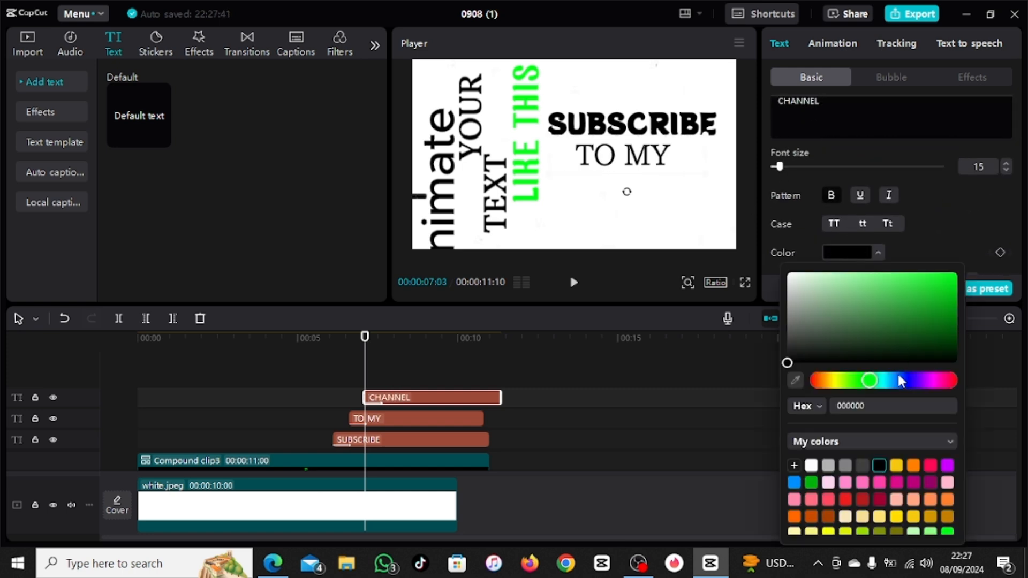
{"action": "left_click", "coordinate": [794, 482]}
{"action": "left_click", "coordinate": [828, 48]}
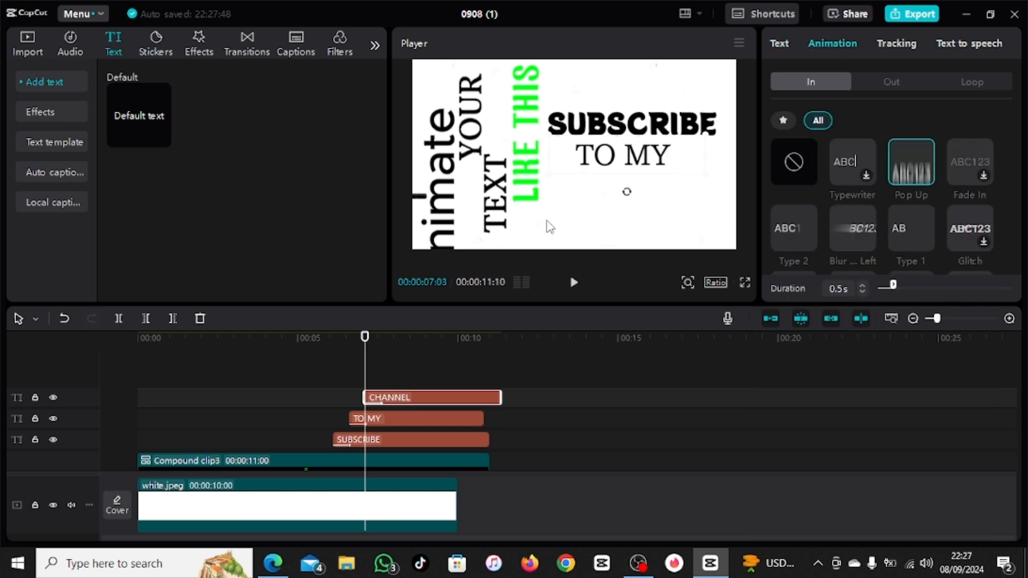
Step: Move "CHANNEL" directly beneath "TO MY" in the frame and change its font to Vollkorn-Blk
{"action": "left_click", "coordinate": [376, 385]}
{"action": "left_click_drag", "start_coordinate": [619, 156], "coordinate": [615, 180]}
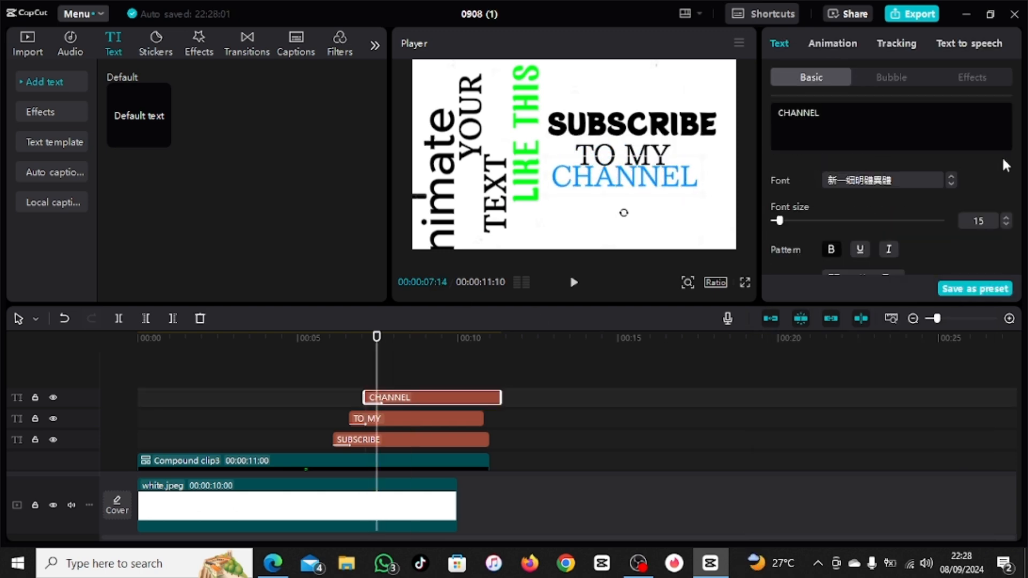
{"action": "left_click", "coordinate": [950, 184]}
{"action": "left_click", "coordinate": [951, 184]}
{"action": "left_click", "coordinate": [950, 185]}
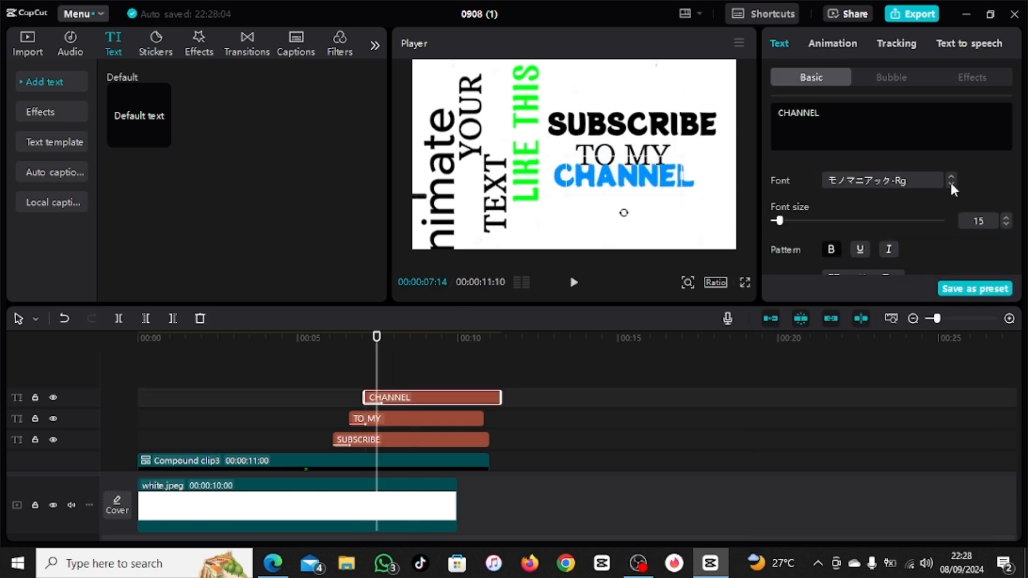
{"action": "left_click", "coordinate": [951, 184]}
{"action": "left_click", "coordinate": [950, 185]}
{"action": "left_click", "coordinate": [950, 184]}
{"action": "left_click", "coordinate": [950, 184]}
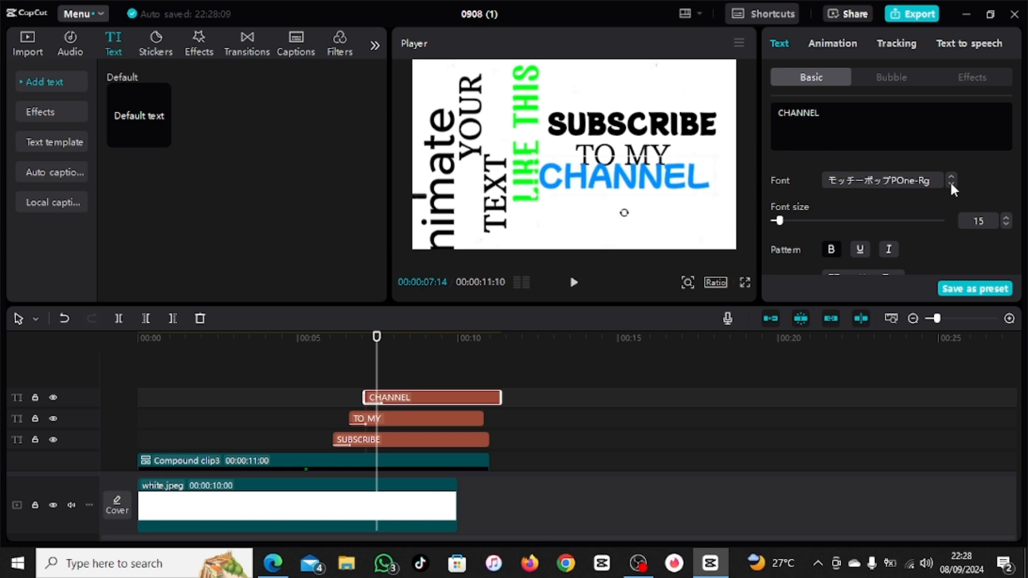
{"action": "left_click", "coordinate": [950, 184]}
Step: Set the "CHANNEL" font size to 23 and apply the Faulty text entrance animation
{"action": "left_click", "coordinate": [1006, 218]}
{"action": "left_click", "coordinate": [1006, 217]}
{"action": "left_click", "coordinate": [1006, 217]}
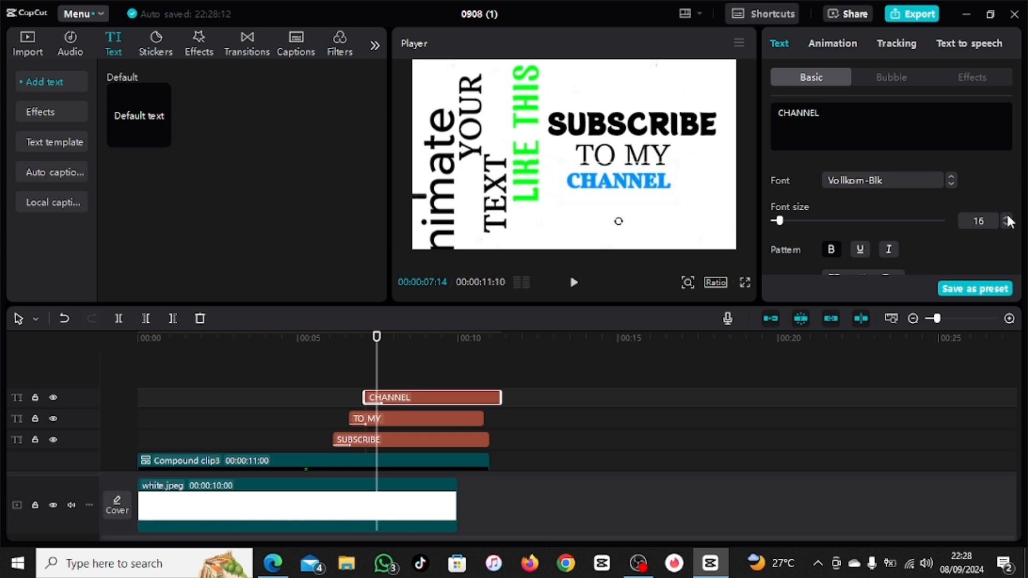
{"action": "left_click", "coordinate": [1006, 218]}
{"action": "left_click", "coordinate": [1006, 217]}
{"action": "left_click", "coordinate": [1006, 218]}
{"action": "left_click", "coordinate": [1006, 217]}
{"action": "left_click", "coordinate": [1006, 218]}
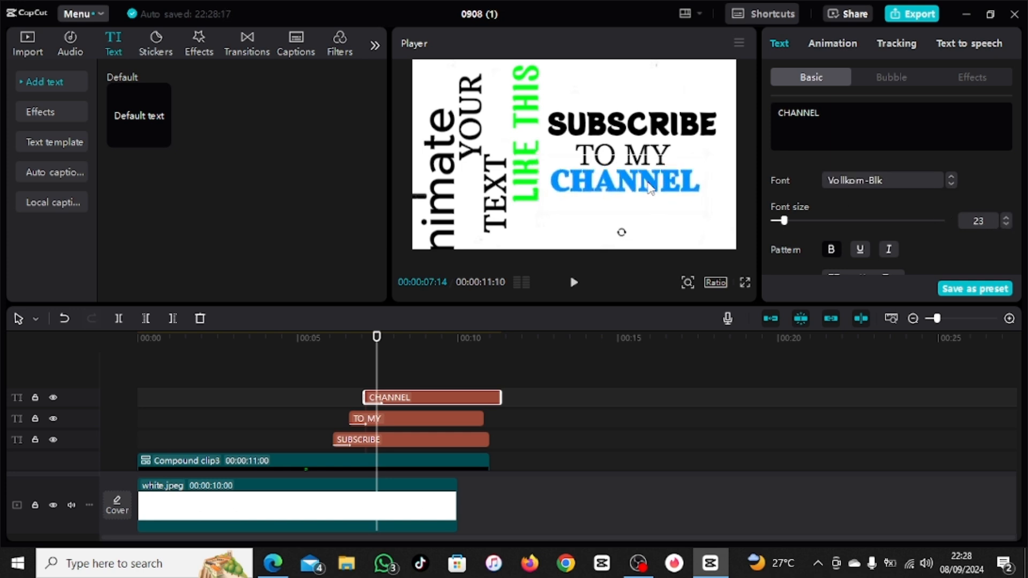
{"action": "left_click", "coordinate": [833, 43]}
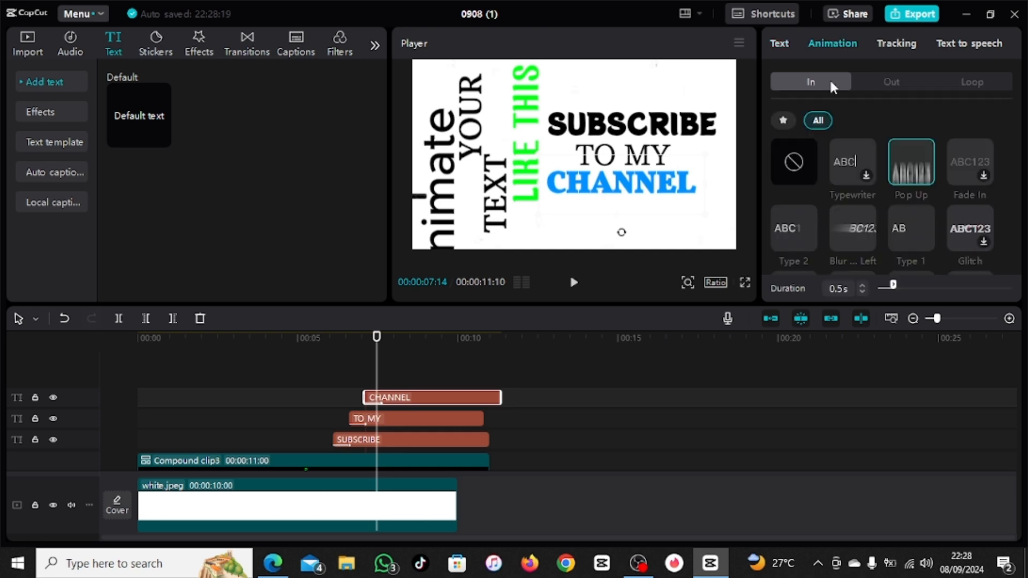
{"action": "left_click", "coordinate": [841, 156]}
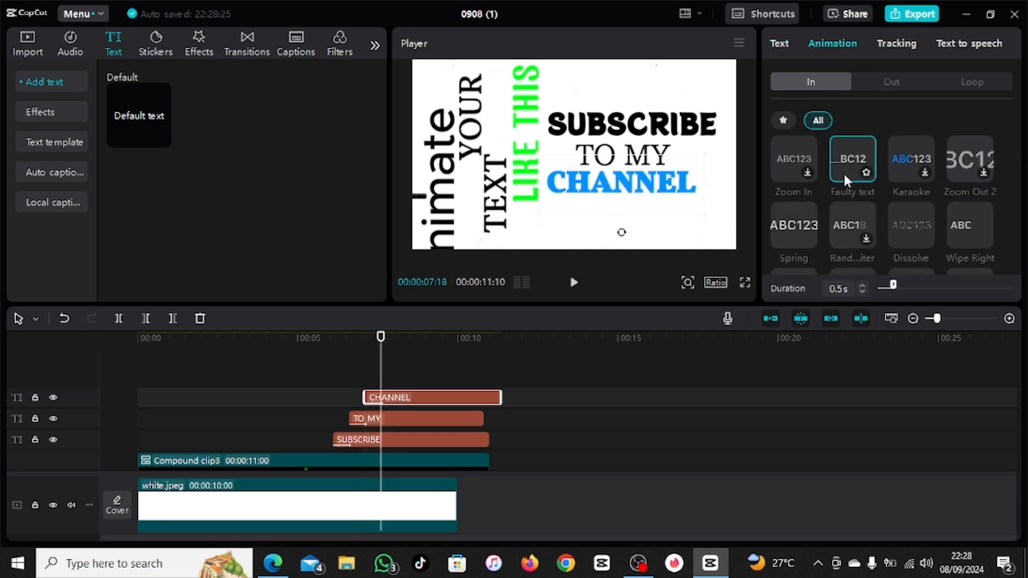
Step: Combine the "SUBSCRIBE", "TO MY" and "CHANNEL" text clips into one compound clip
{"action": "left_click_drag", "start_coordinate": [418, 377], "coordinate": [408, 438]}
{"action": "right_click", "coordinate": [411, 434]}
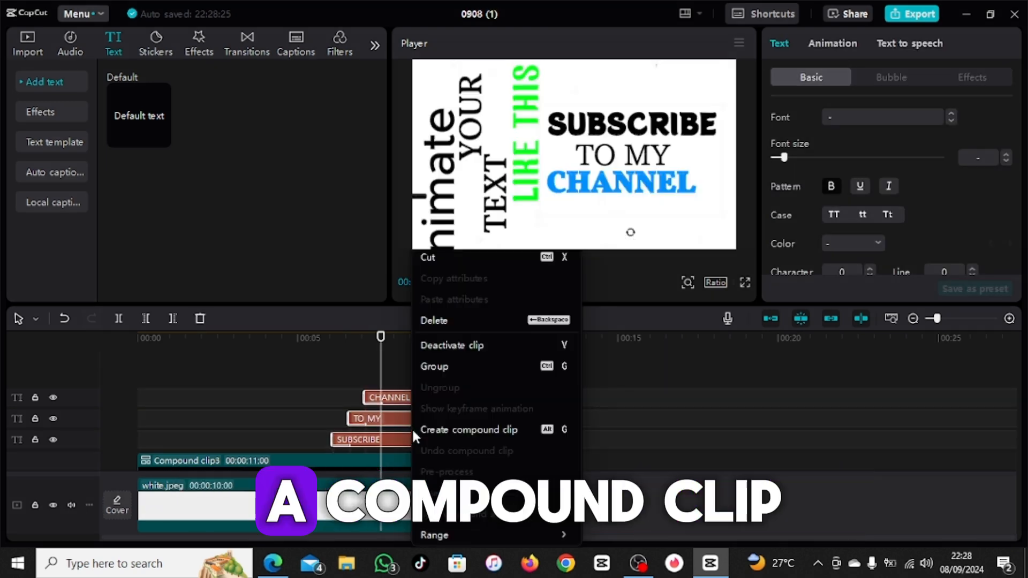
{"action": "left_click", "coordinate": [442, 428]}
Step: Split both compound clips at 00:00:10:00, where white.jpeg ends, and delete the leftover pieces after it
{"action": "left_click", "coordinate": [453, 441]}
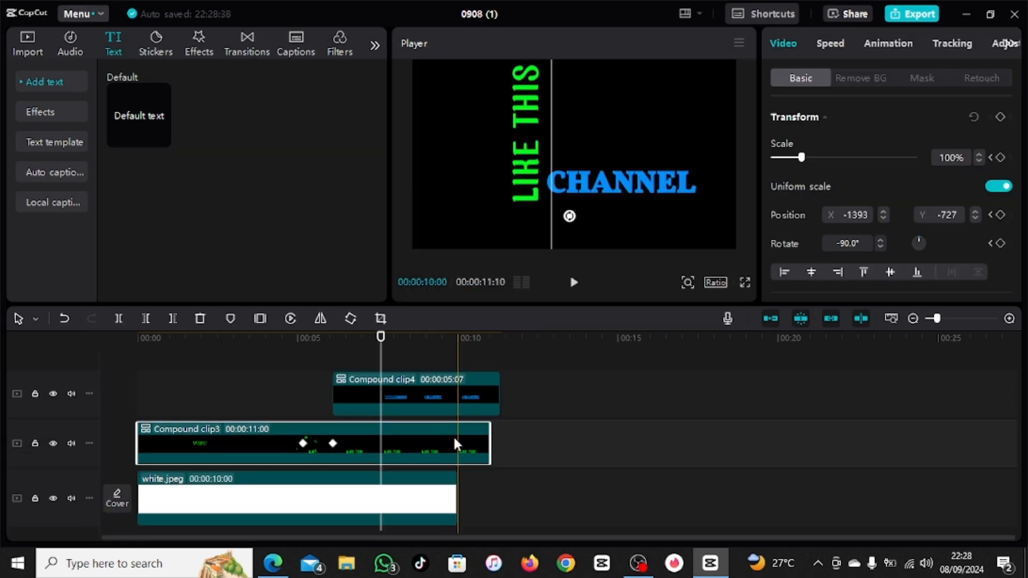
{"action": "left_click", "coordinate": [459, 365]}
{"action": "left_click", "coordinate": [479, 389]}
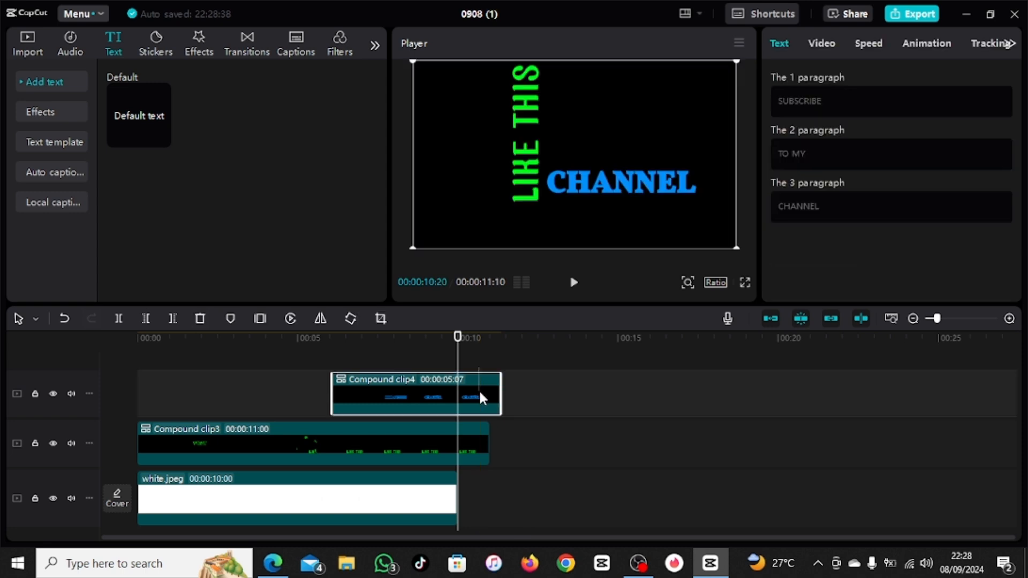
{"action": "left_click", "coordinate": [490, 417]}
{"action": "left_click", "coordinate": [473, 424]}
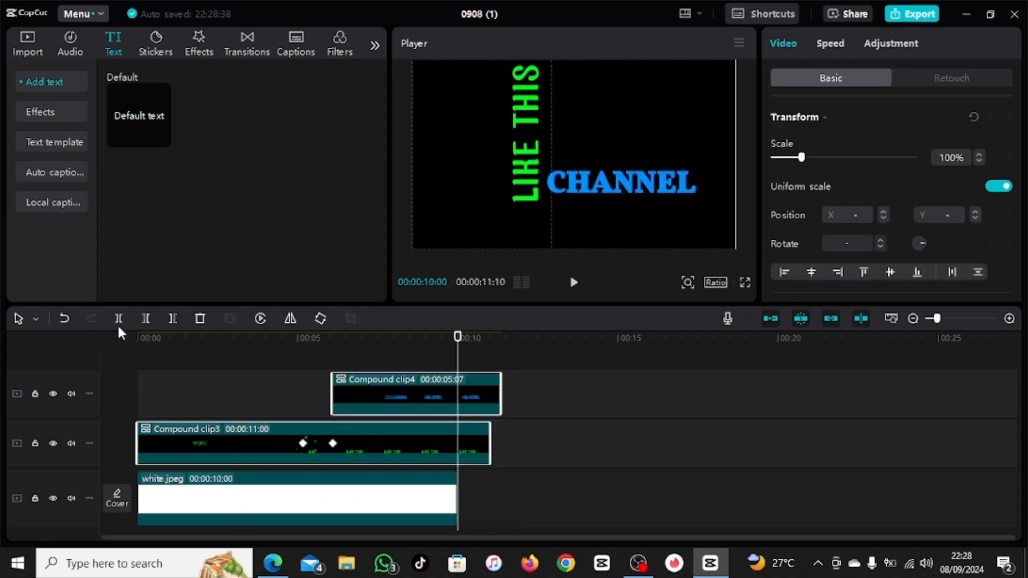
{"action": "left_click", "coordinate": [116, 320]}
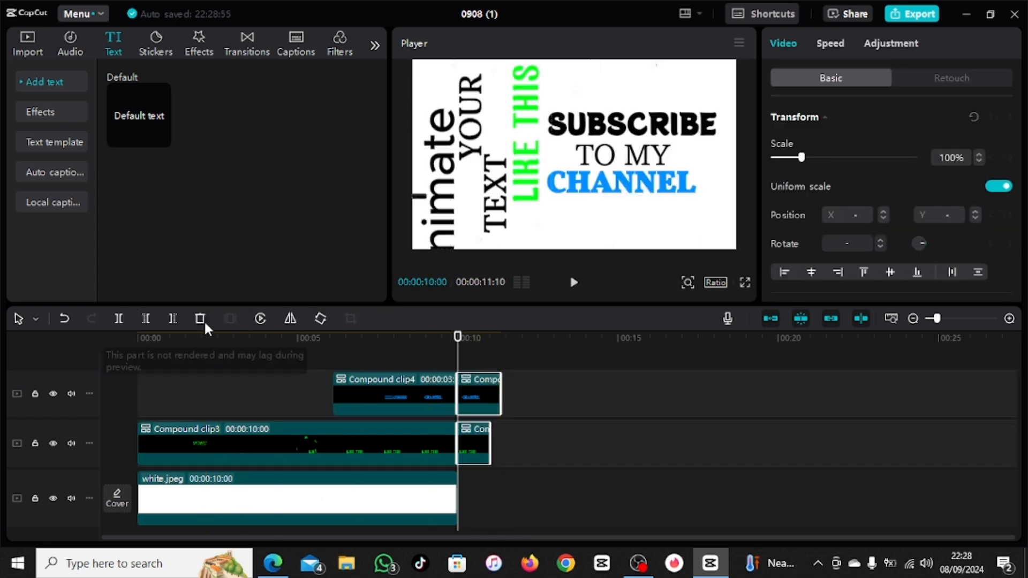
{"action": "left_click", "coordinate": [204, 320]}
Step: Merge the two trimmed compound clips into a single compound clip and play the sequence from the beginning
{"action": "left_click", "coordinate": [426, 435]}
{"action": "right_click", "coordinate": [426, 436]}
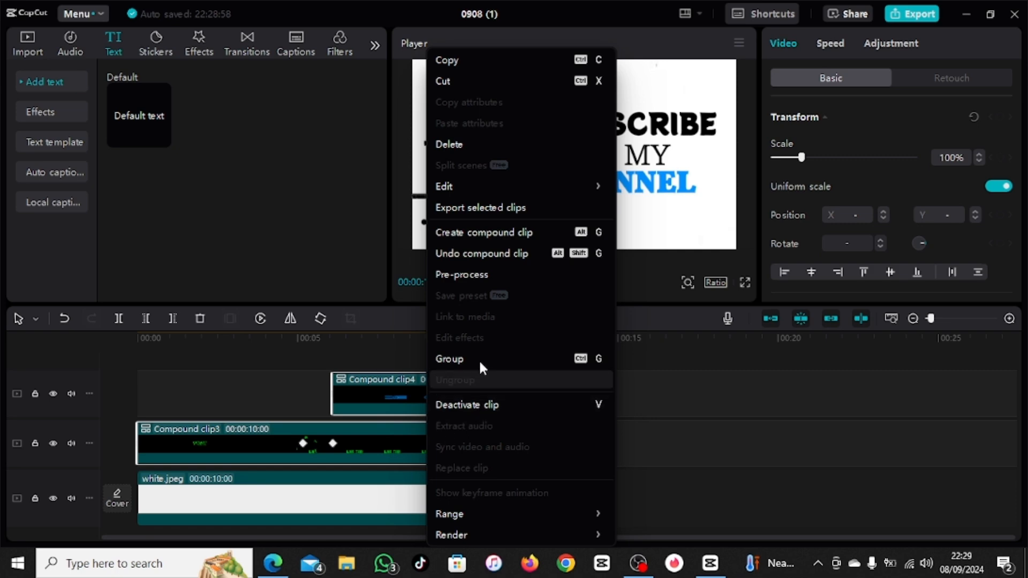
{"action": "left_click", "coordinate": [481, 234]}
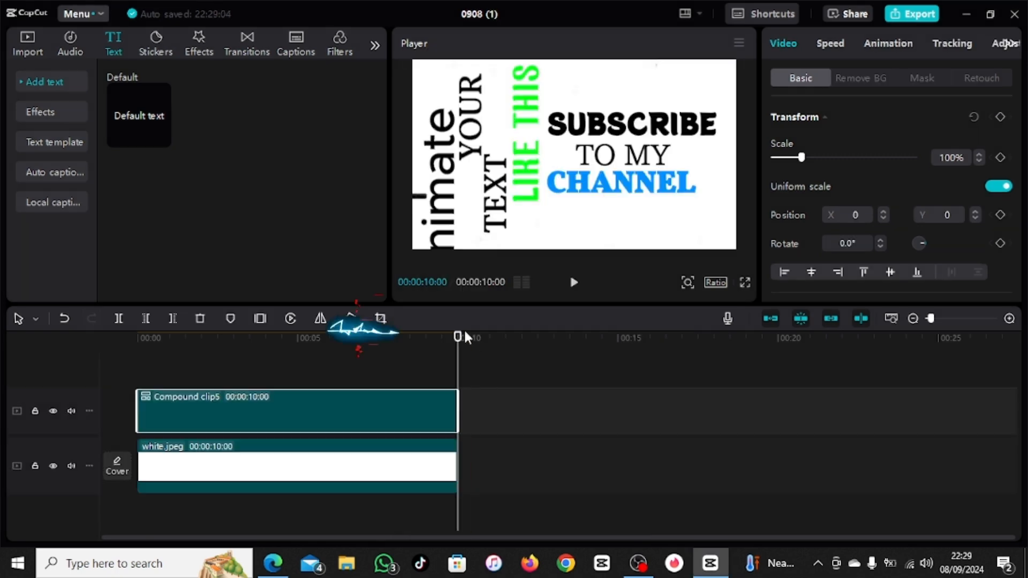
{"action": "left_click", "coordinate": [574, 282]}
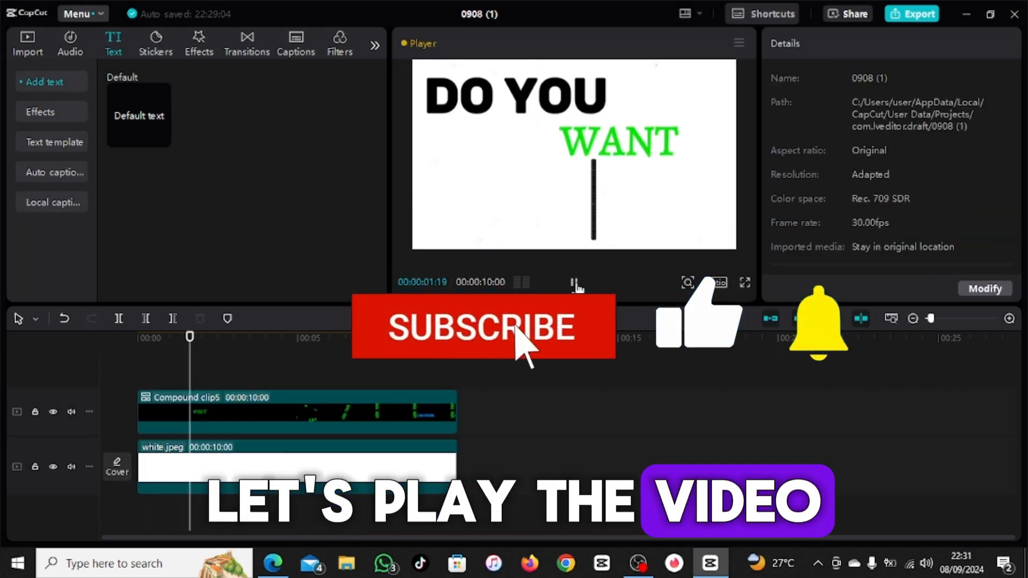